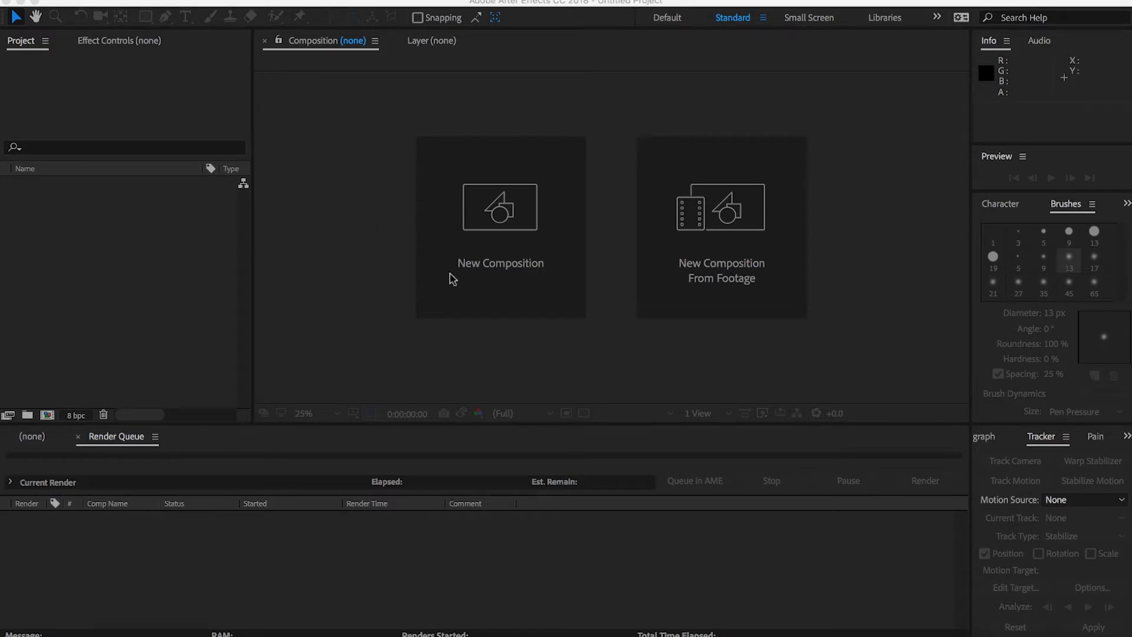
- Create a new composition and add a text layer reading 'Hello, please animate me'
{"action": "left_click", "coordinate": [495, 222]}
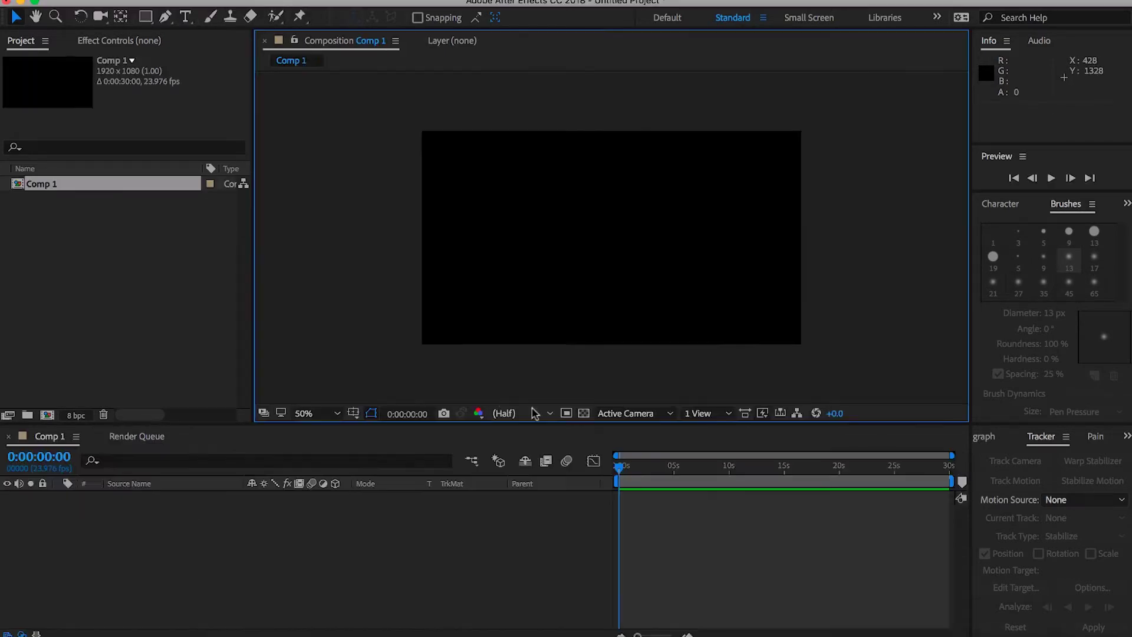
{"action": "left_click", "coordinate": [186, 18]}
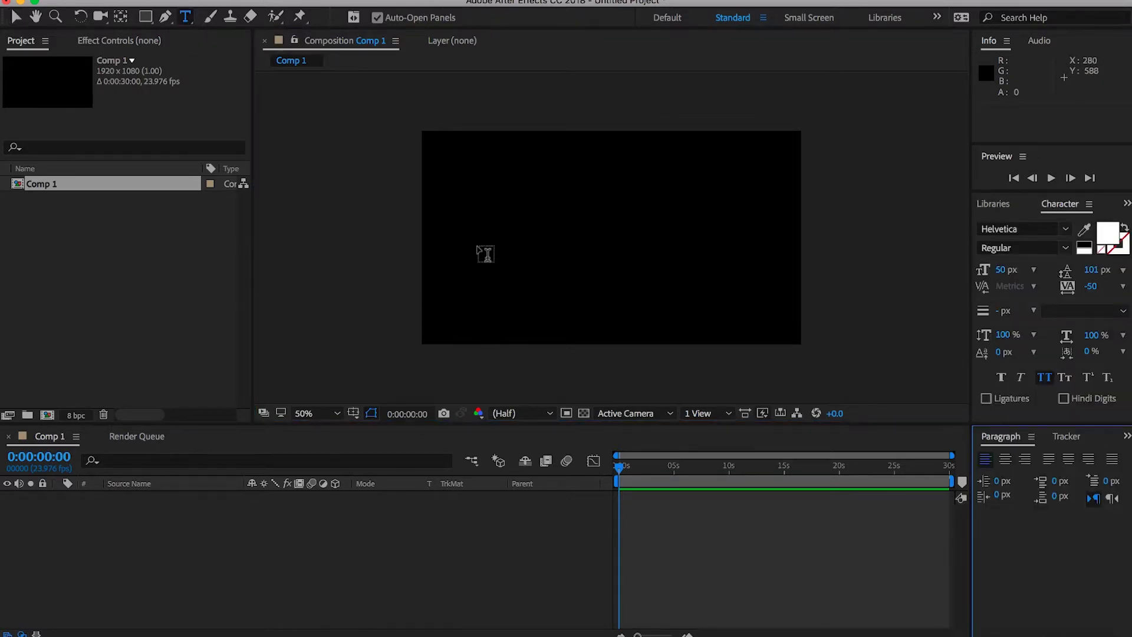
{"action": "left_click", "coordinate": [497, 217]}
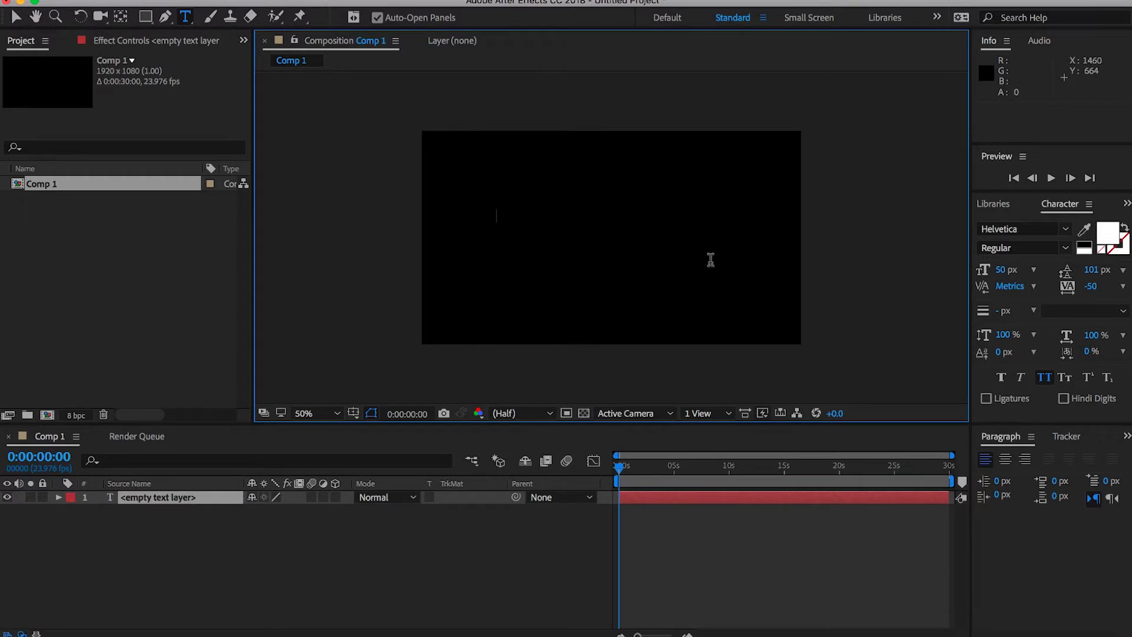
{"action": "type", "text": "Hello, please animate me"}
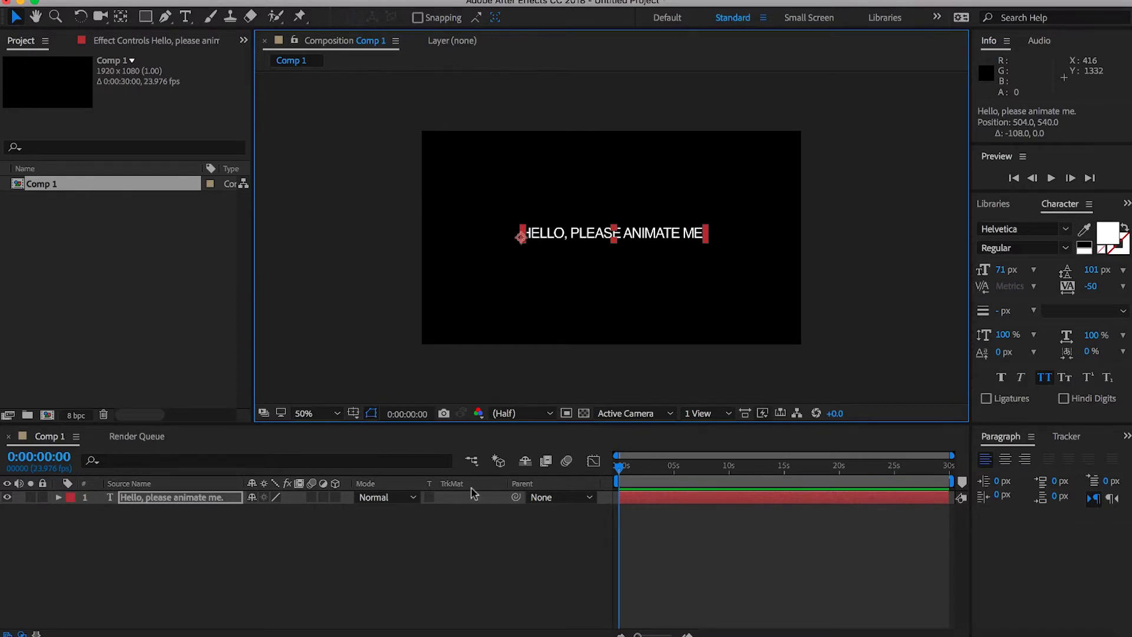
{"action": "left_click", "coordinate": [159, 503]}
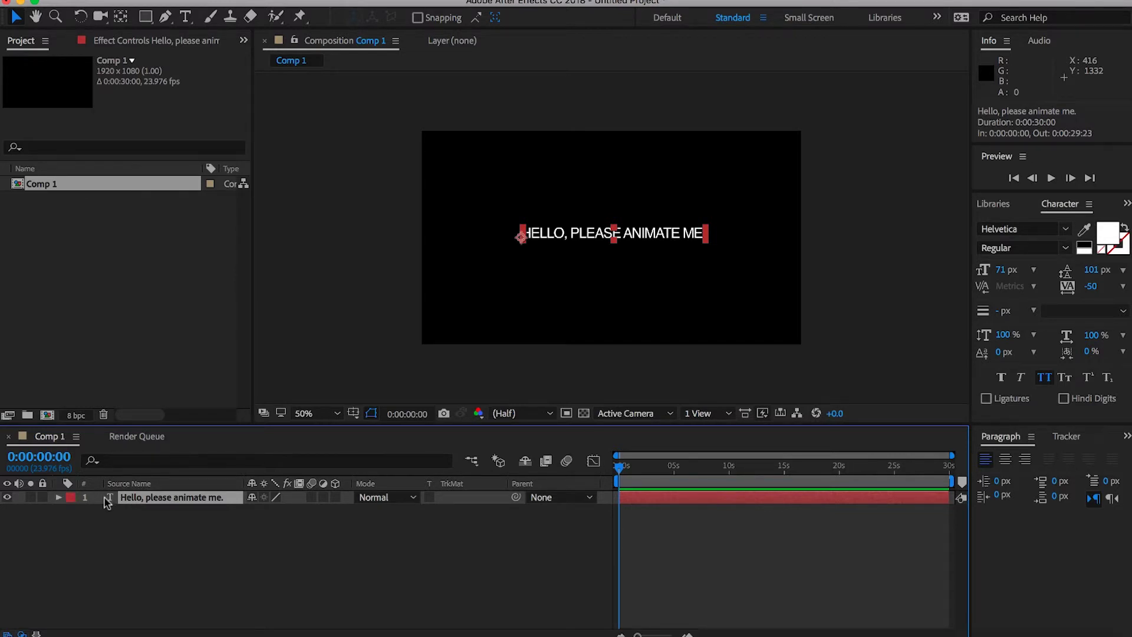
- Show Position and Scale, key Position at 0 s, and move the text off-screen left to -976, 548
{"action": "key", "text": "p"}
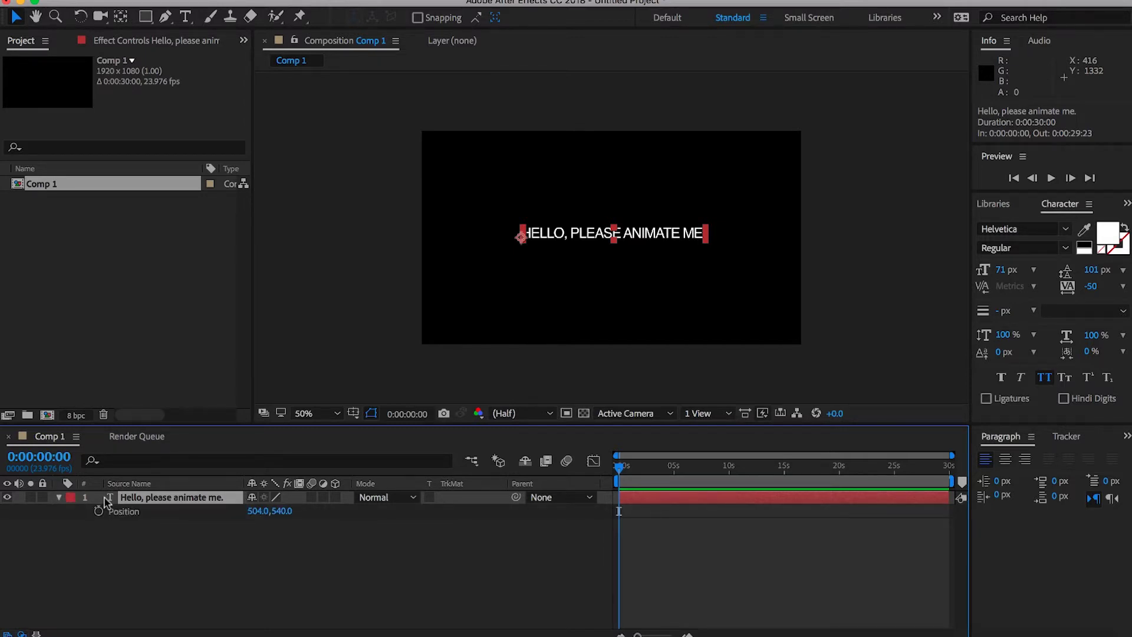
{"action": "key", "text": "shift+s"}
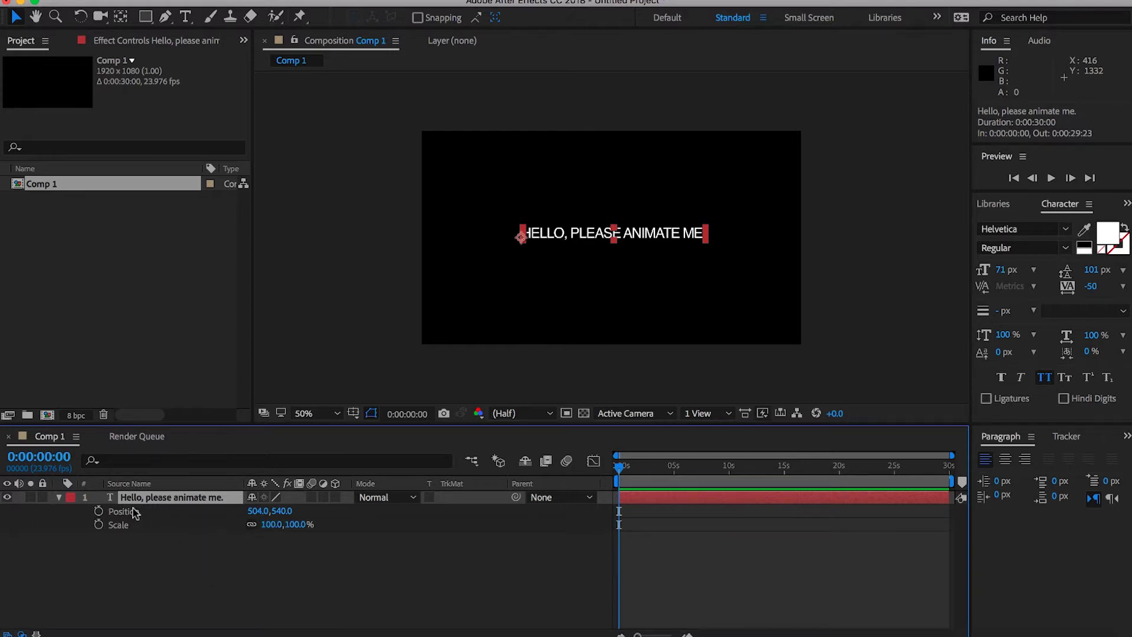
{"action": "left_click_drag", "start_coordinate": [337, 365], "coordinate": [335, 372]}
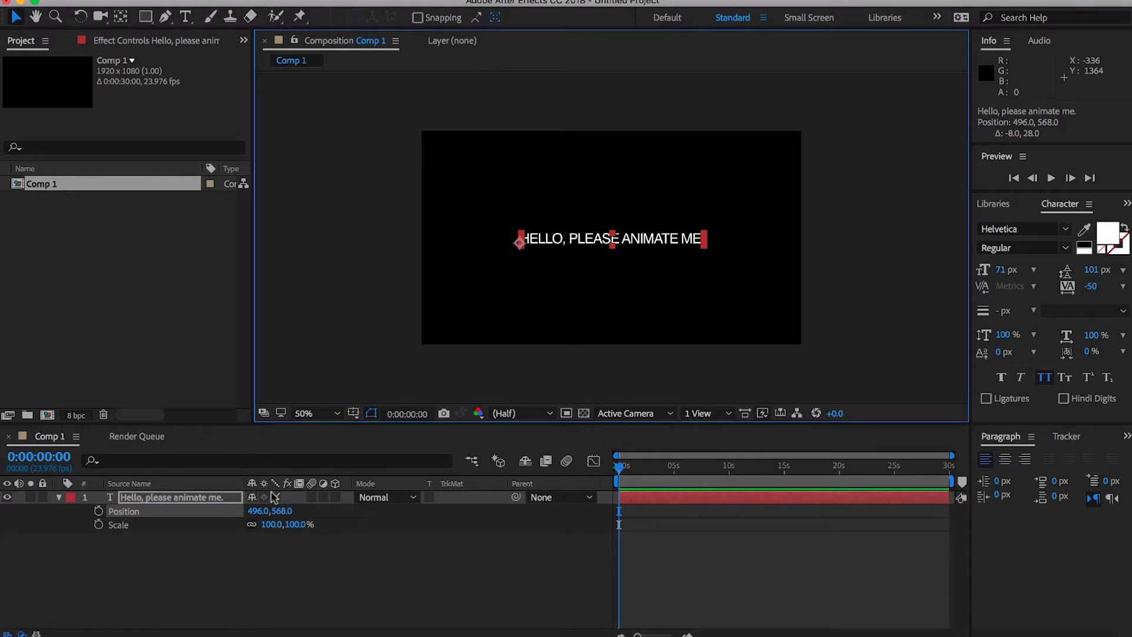
{"action": "left_click", "coordinate": [98, 511]}
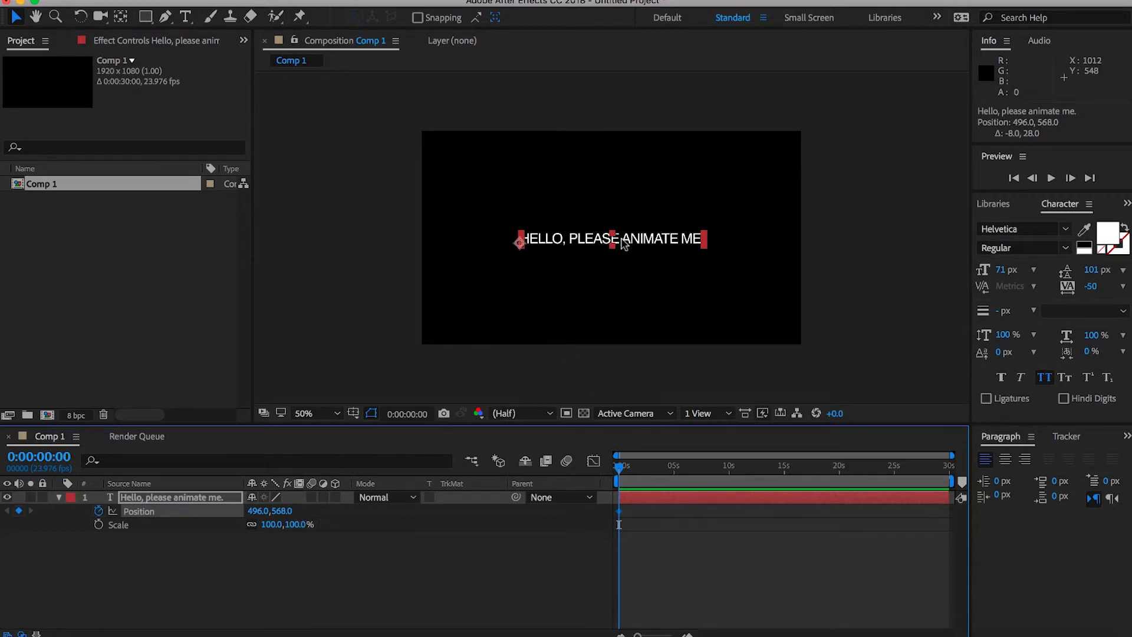
{"action": "left_click_drag", "start_coordinate": [623, 244], "coordinate": [334, 240]}
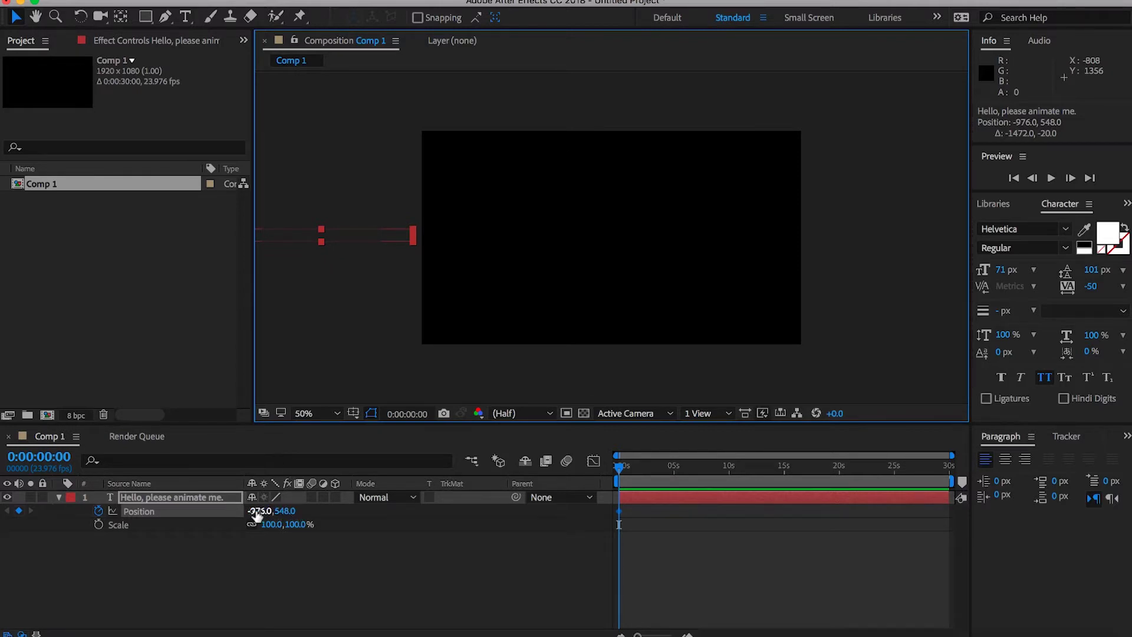
{"action": "mouse_move", "coordinate": [622, 518]}
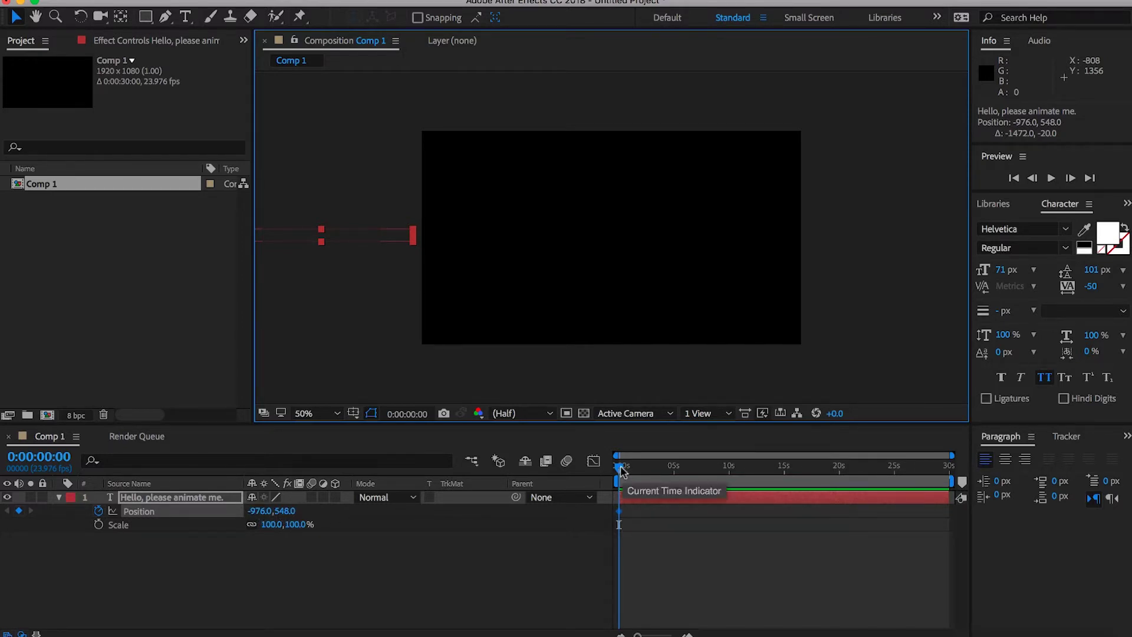
{"action": "left_click_drag", "start_coordinate": [621, 470], "coordinate": [627, 472]}
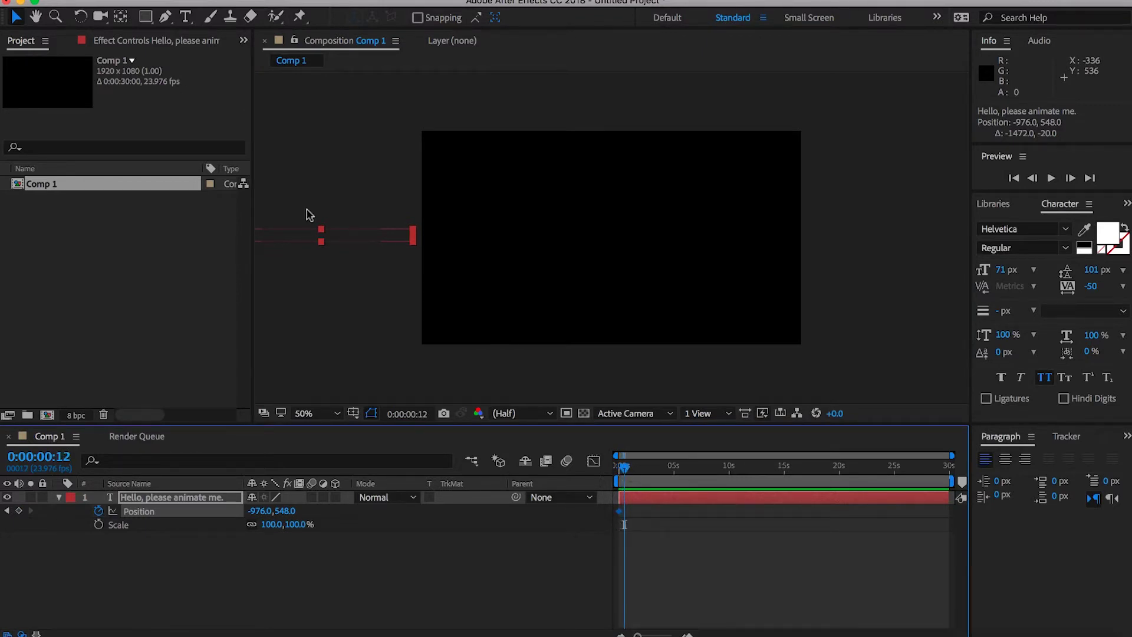
- Key the centred text position (528, 556), preview the slide-in, and key Scale at 100%
{"action": "left_click_drag", "start_coordinate": [341, 239], "coordinate": [636, 237]}
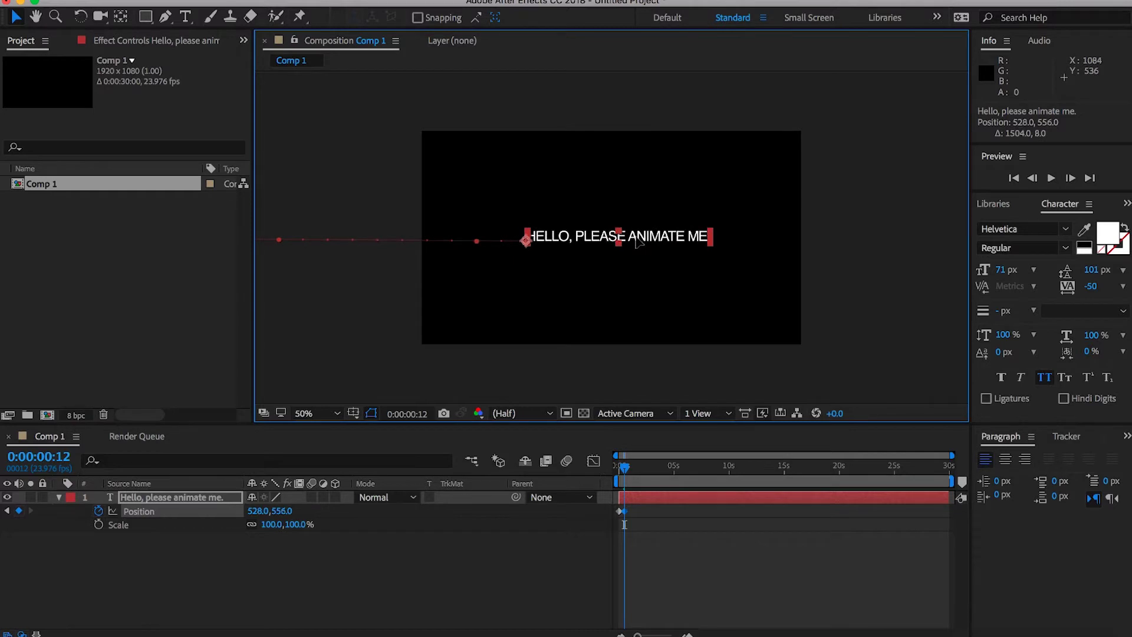
{"action": "left_click_drag", "start_coordinate": [624, 466], "coordinate": [596, 467]}
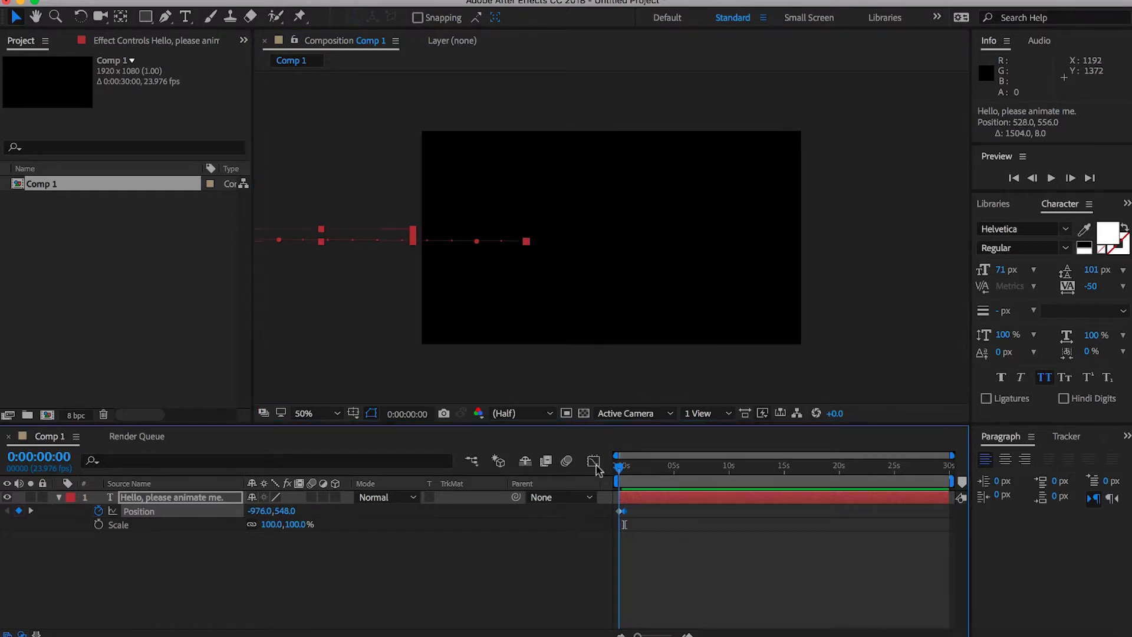
{"action": "key", "text": "space"}
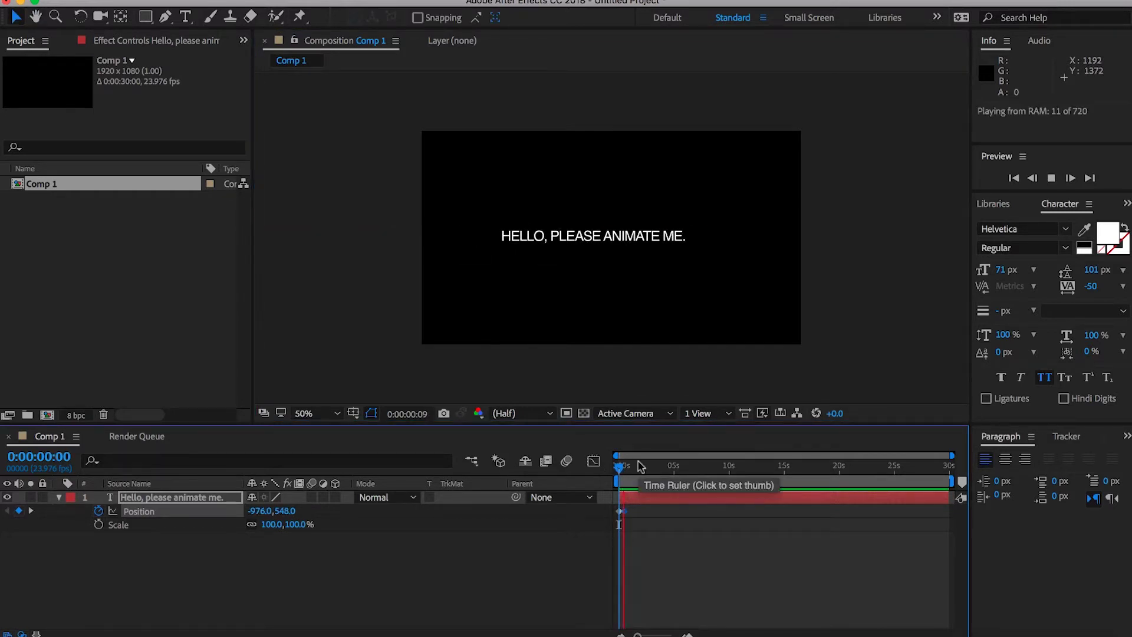
{"action": "left_click", "coordinate": [641, 467]}
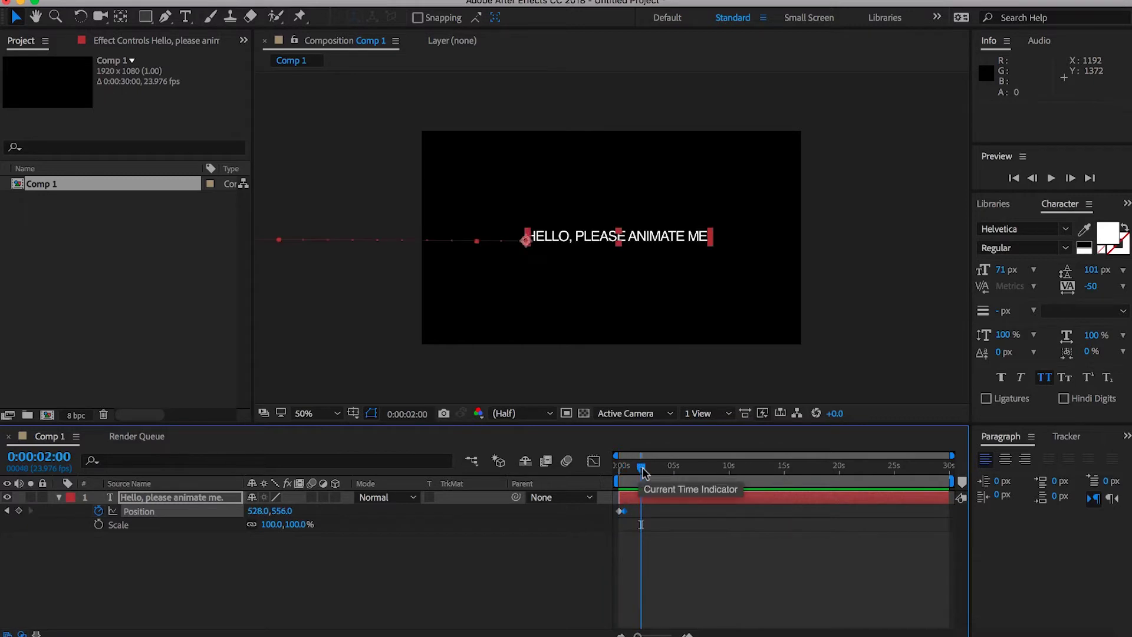
{"action": "left_click_drag", "start_coordinate": [641, 467], "coordinate": [586, 473]}
{"action": "key", "text": "space"}
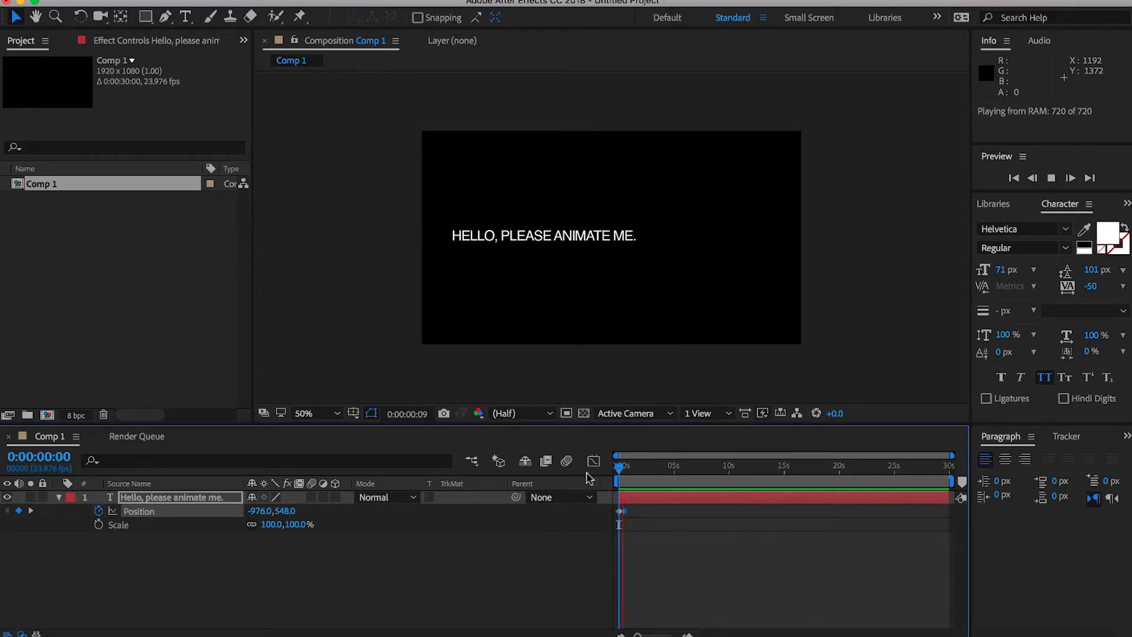
{"action": "key", "text": "space"}
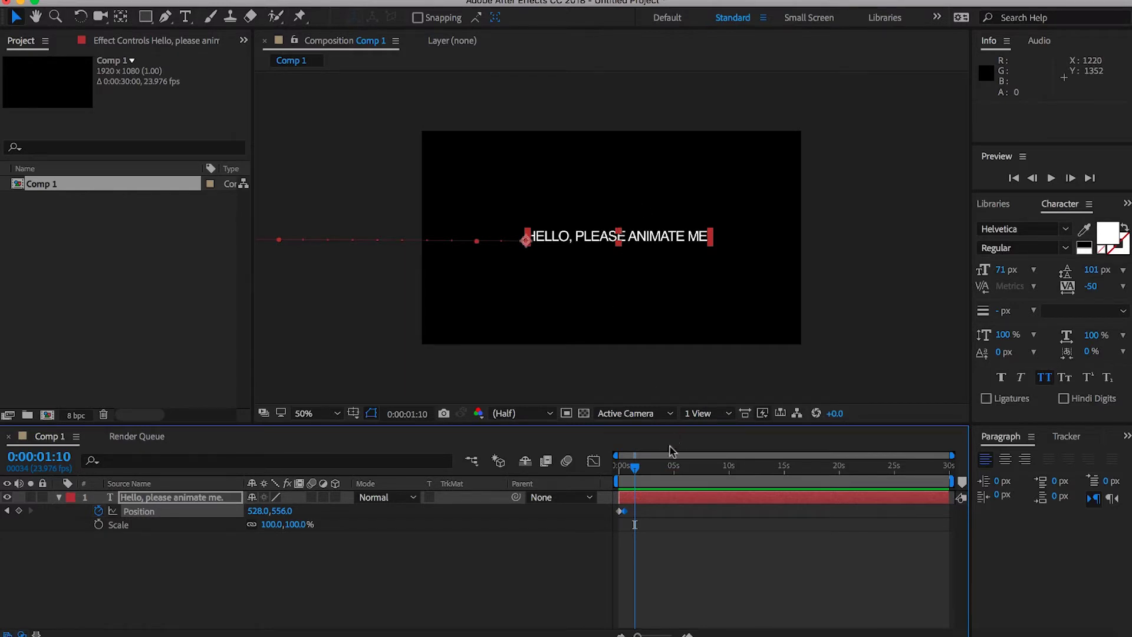
{"action": "left_click", "coordinate": [98, 525]}
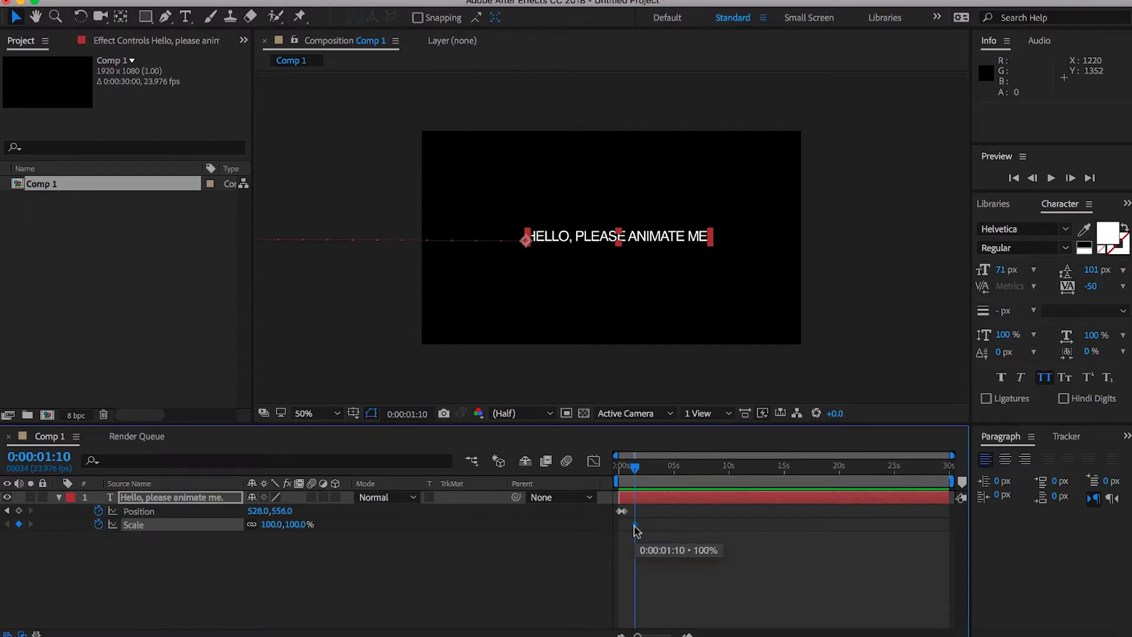
- At 0:00:01:19 raise the text's Scale to 145% and preview the growth
{"action": "left_click_drag", "start_coordinate": [632, 468], "coordinate": [635, 470]}
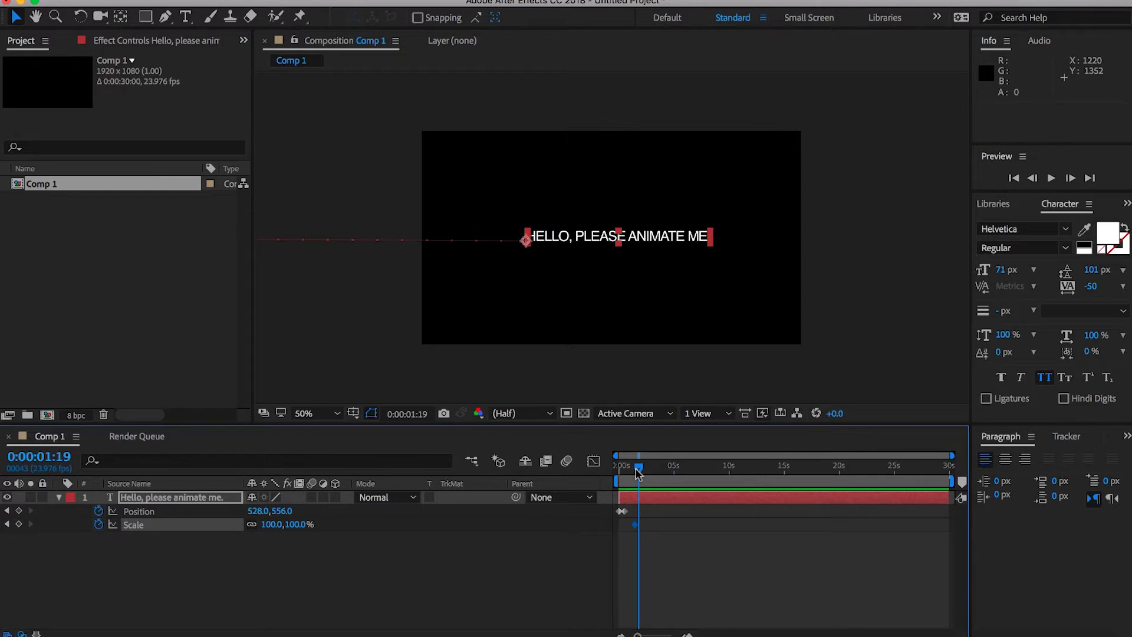
{"action": "left_click", "coordinate": [269, 524]}
{"action": "type", "text": "111"}
{"action": "key", "text": "Return"}
{"action": "left_click_drag", "start_coordinate": [273, 525], "coordinate": [295, 523]}
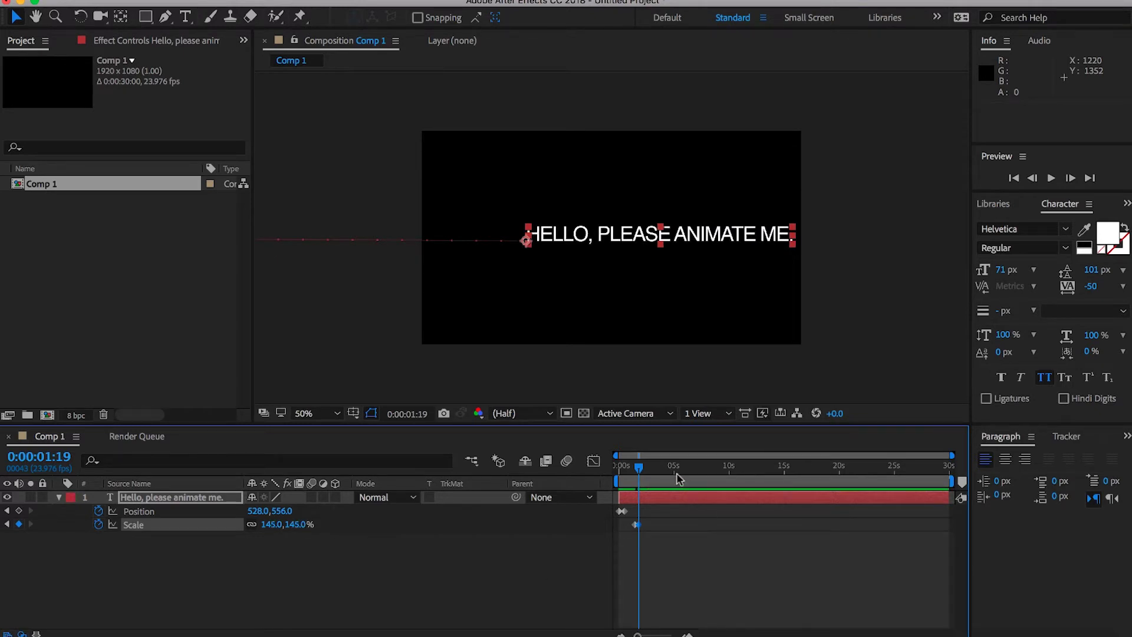
{"action": "key", "text": "Home"}
{"action": "key", "text": "space"}
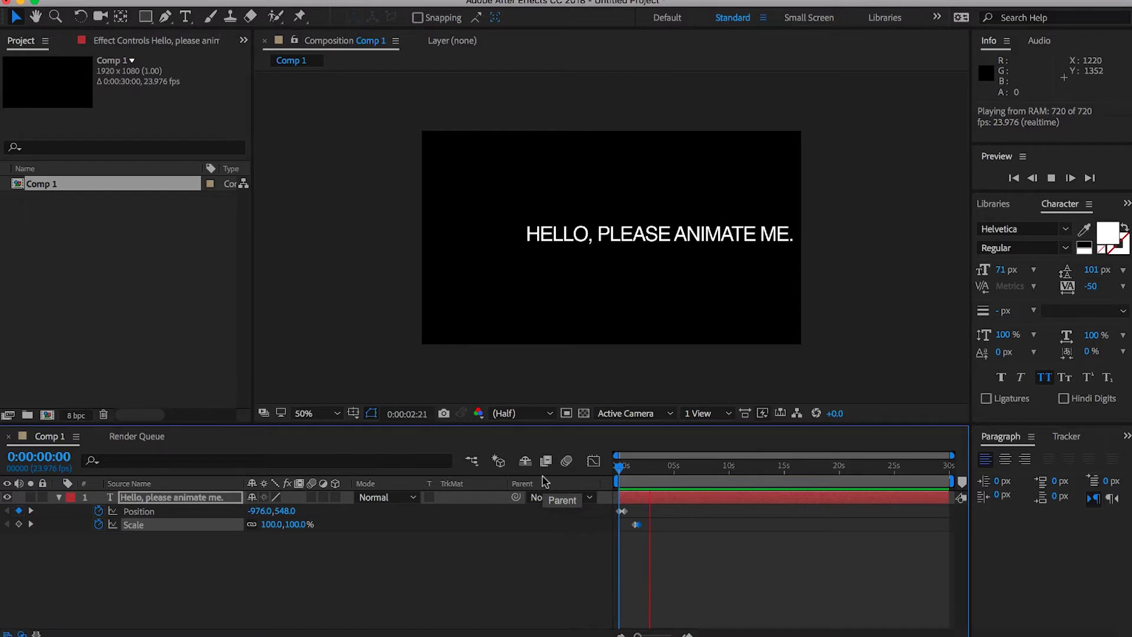
{"action": "key", "text": "space"}
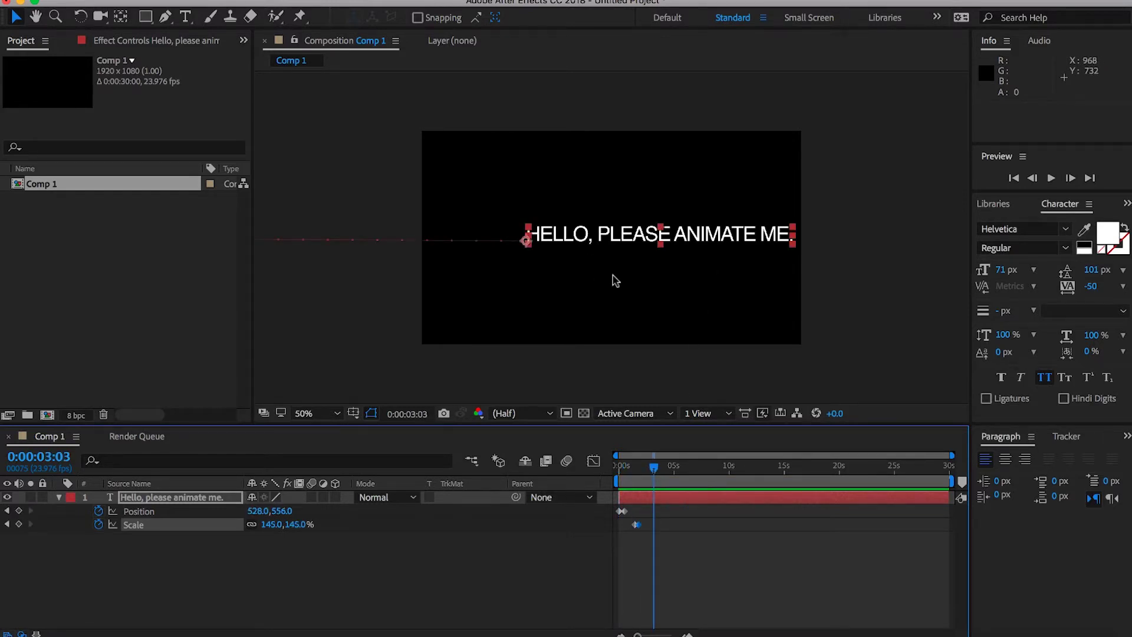
- Select all the Position and Scale keyframes and delete them
{"action": "left_click", "coordinate": [650, 465]}
{"action": "left_click_drag", "start_coordinate": [655, 521], "coordinate": [613, 513]}
{"action": "key", "text": "Delete"}
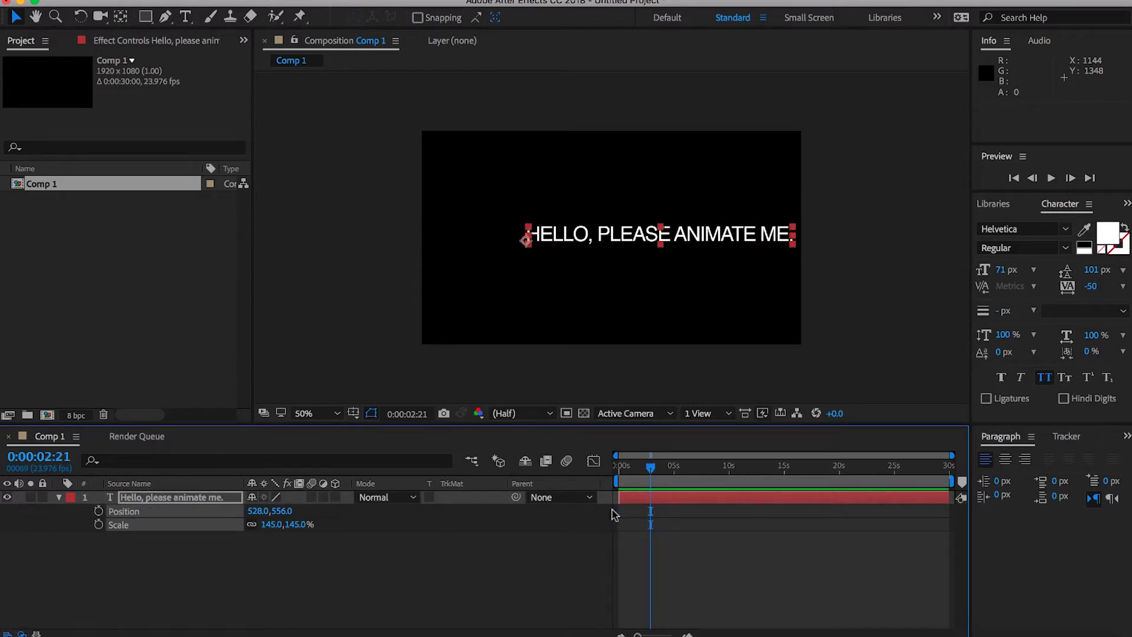
- Rekey Position from -952, 568 at frame 0 to 528, 568 at 0:00:00:12
{"action": "key", "text": "super+z"}
{"action": "key", "text": "Home"}
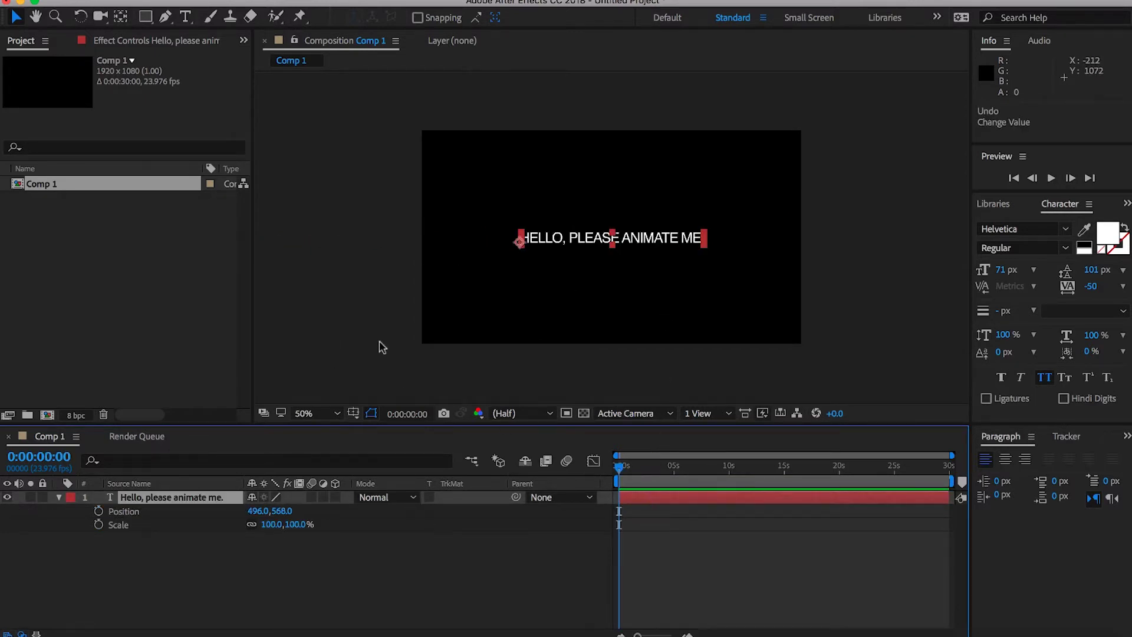
{"action": "left_click", "coordinate": [99, 511]}
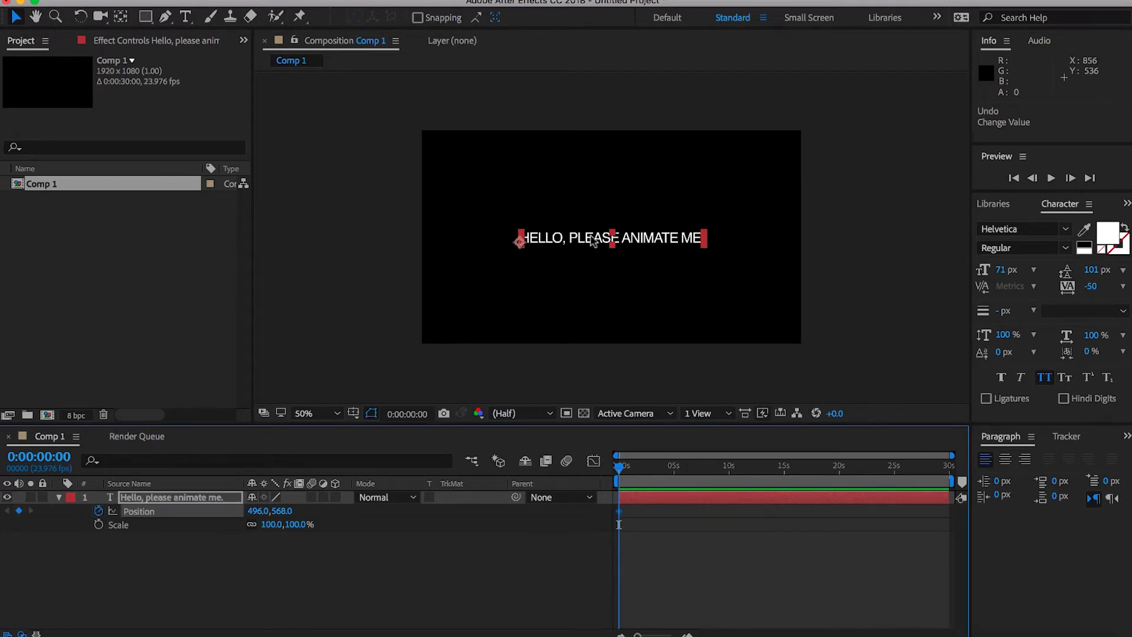
{"action": "left_click_drag", "start_coordinate": [593, 240], "coordinate": [308, 241]}
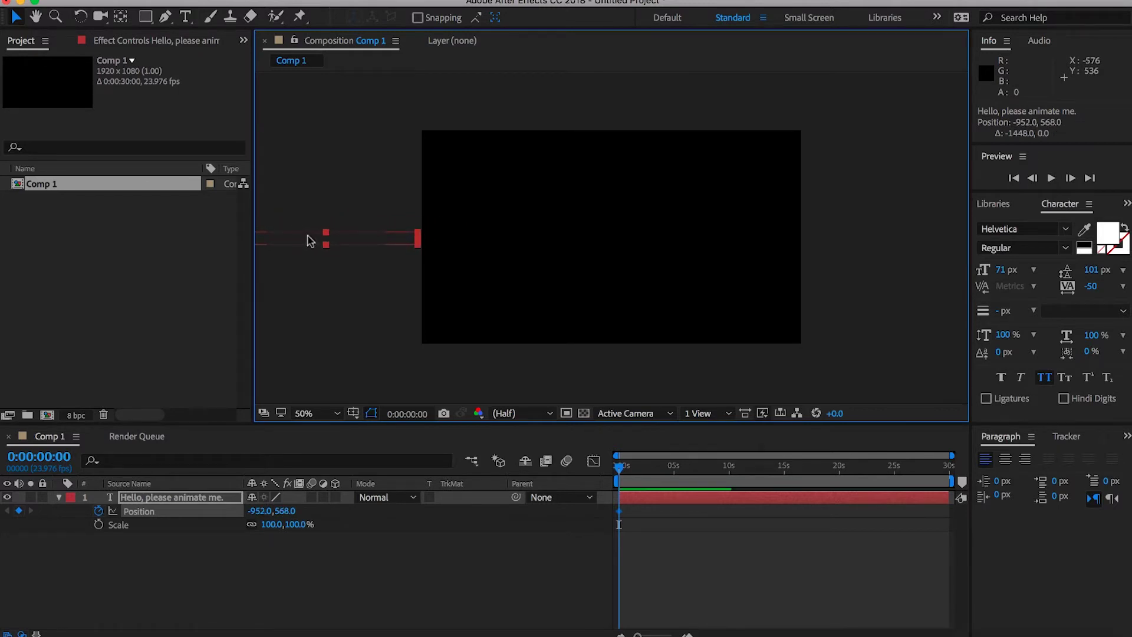
{"action": "left_click", "coordinate": [620, 466]}
{"action": "left_click_drag", "start_coordinate": [619, 466], "coordinate": [624, 469]}
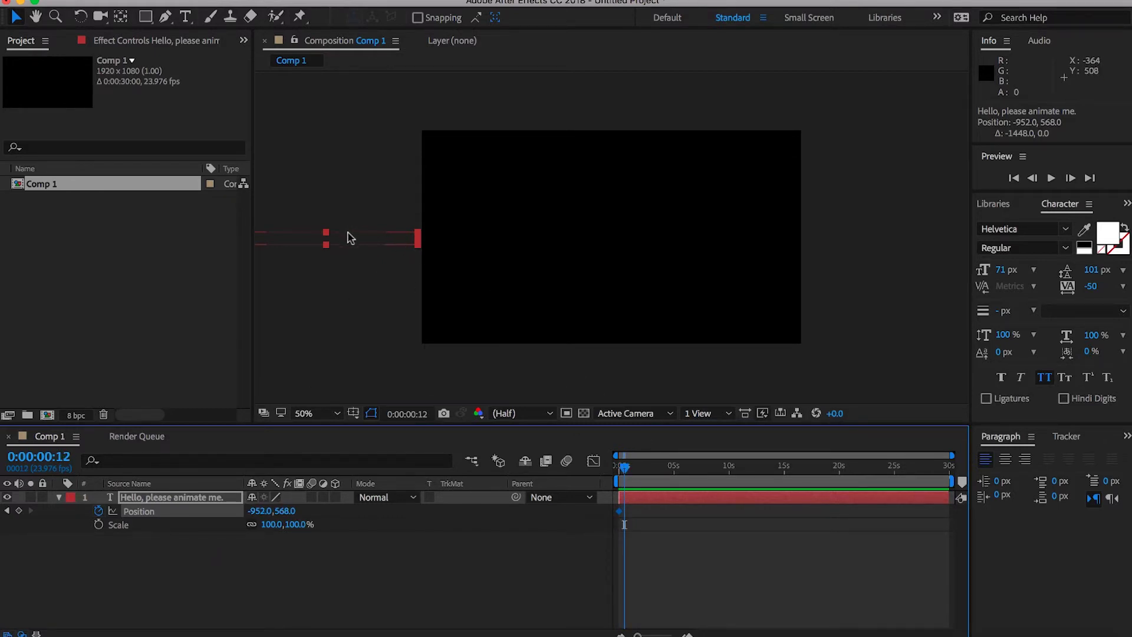
{"action": "left_click", "coordinate": [386, 245]}
{"action": "left_click_drag", "start_coordinate": [386, 246], "coordinate": [642, 243]}
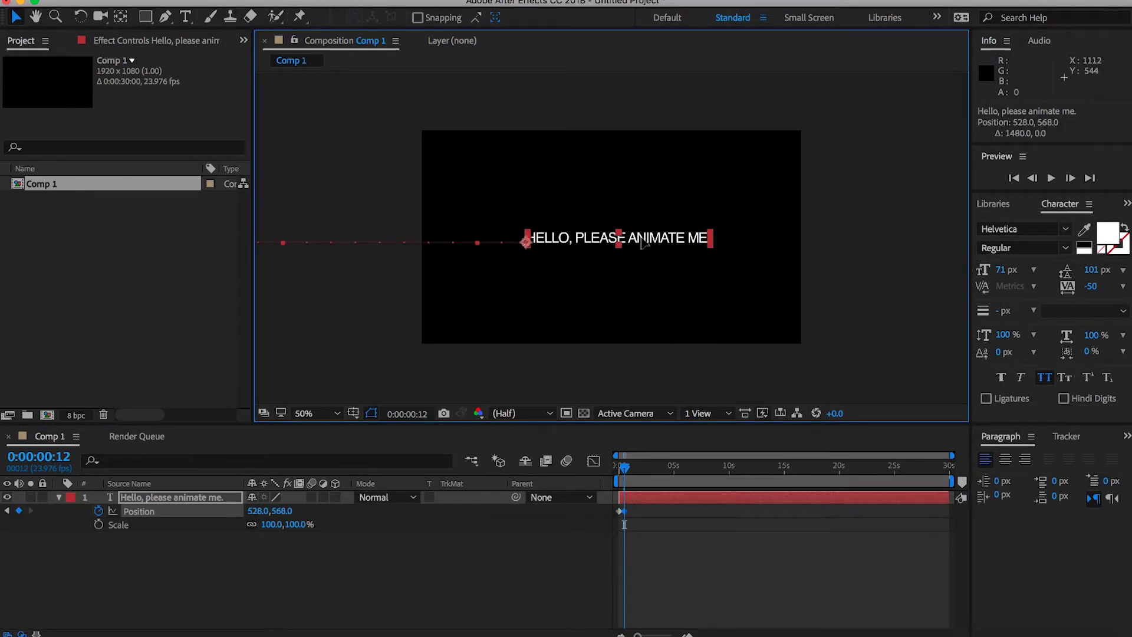
- Enable motion blur on the text layer and the composition, then preview the slide-in
{"action": "left_click", "coordinate": [313, 498]}
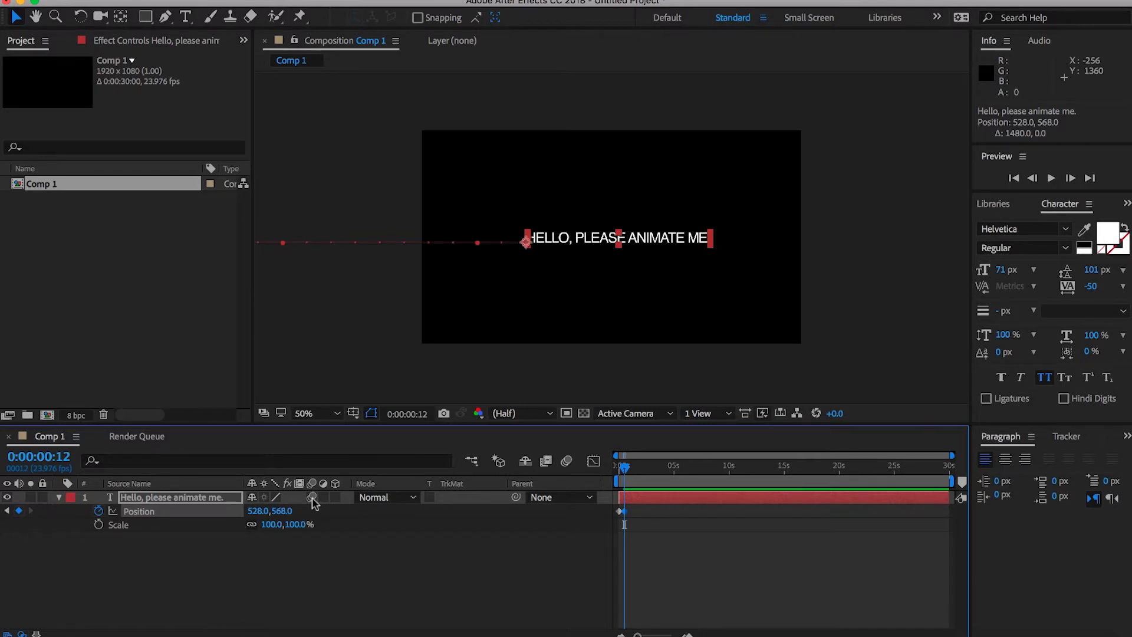
{"action": "left_click", "coordinate": [567, 462]}
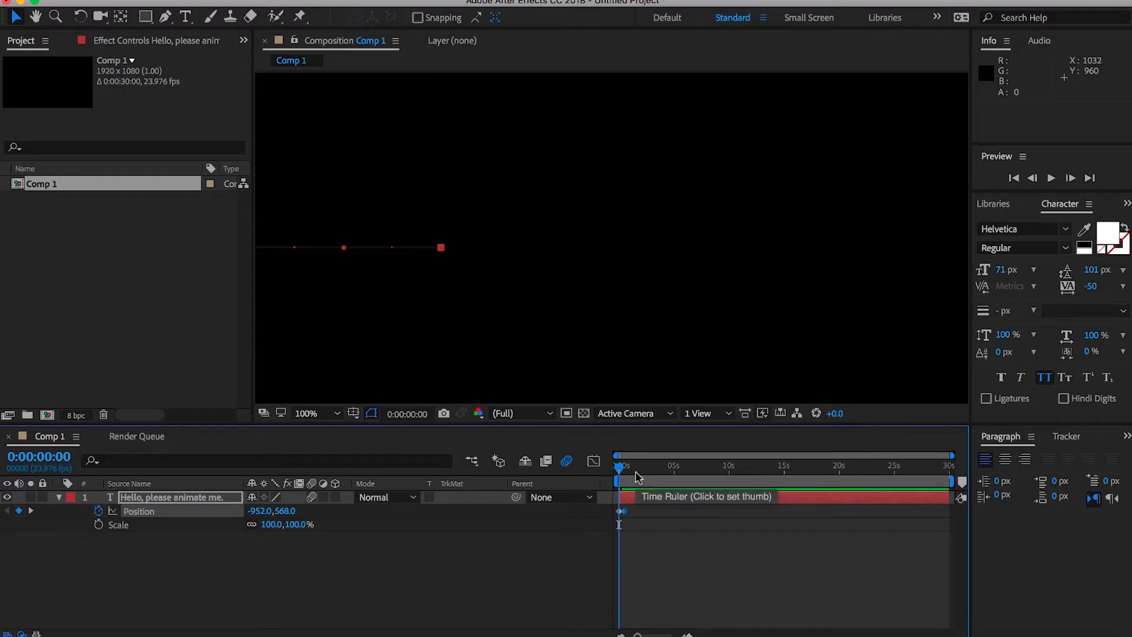
{"action": "key", "text": "space"}
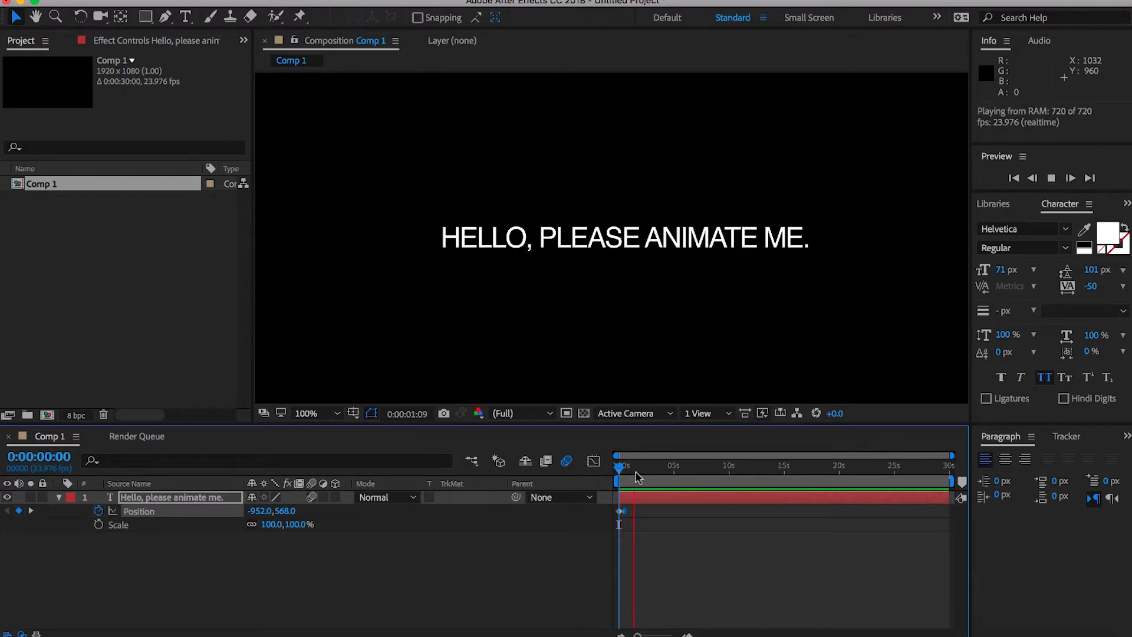
{"action": "key", "text": "space"}
{"action": "key", "text": "comma"}
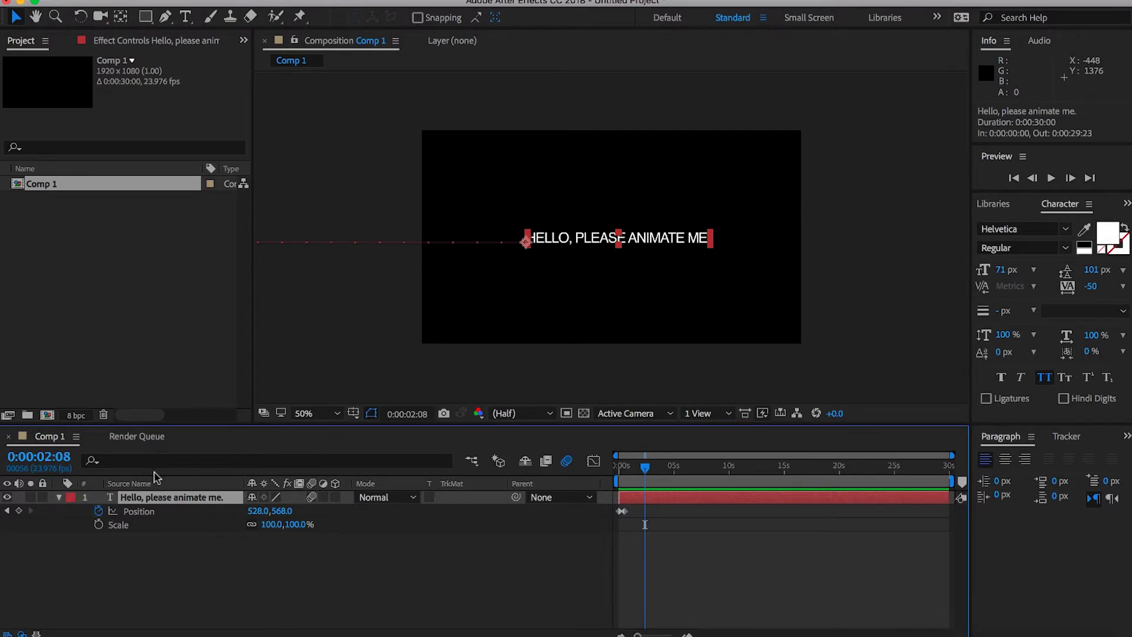
{"action": "key", "text": "r"}
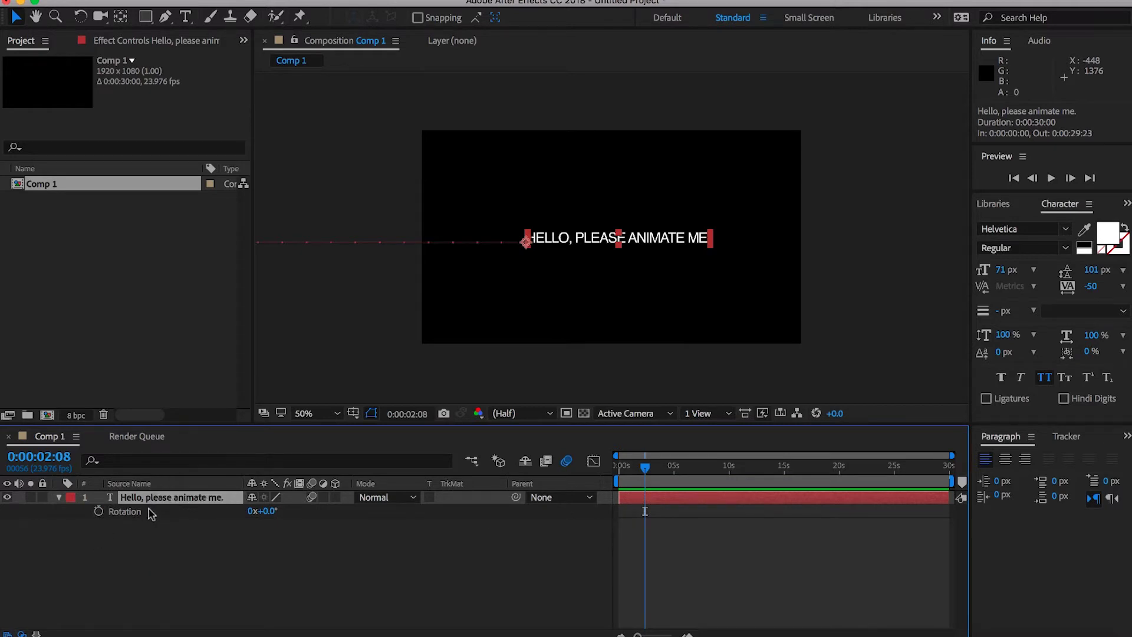
- Show Position and Rotation together and set a 0x Rotation keyframe at the first frame
{"action": "key", "text": "p"}
{"action": "mouse_move", "coordinate": [626, 515]}
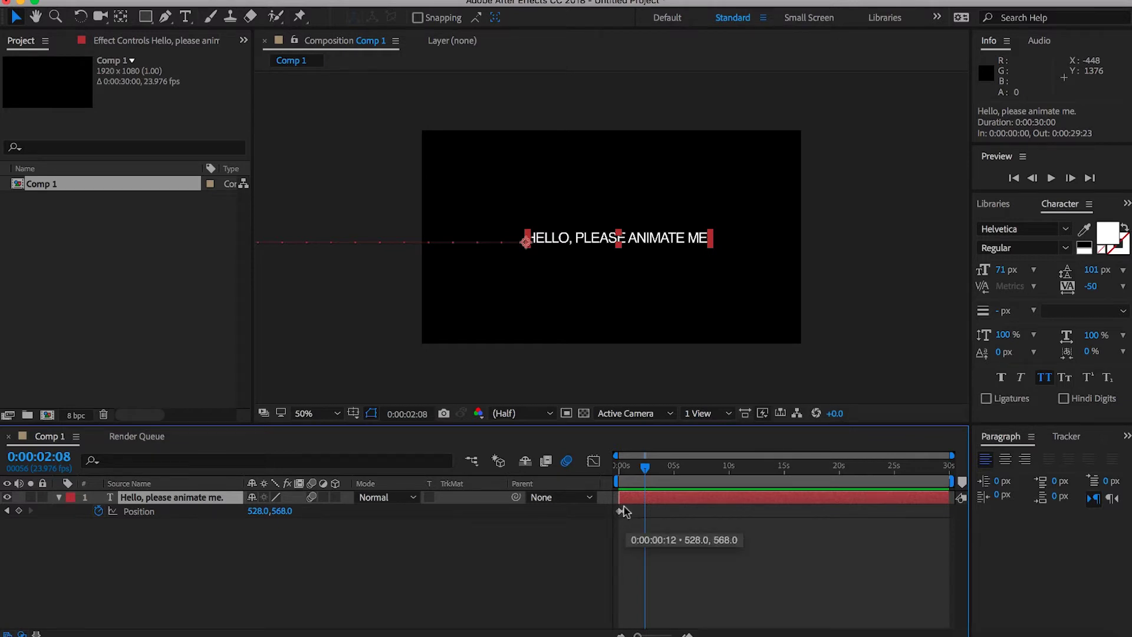
{"action": "key", "text": "shift+r"}
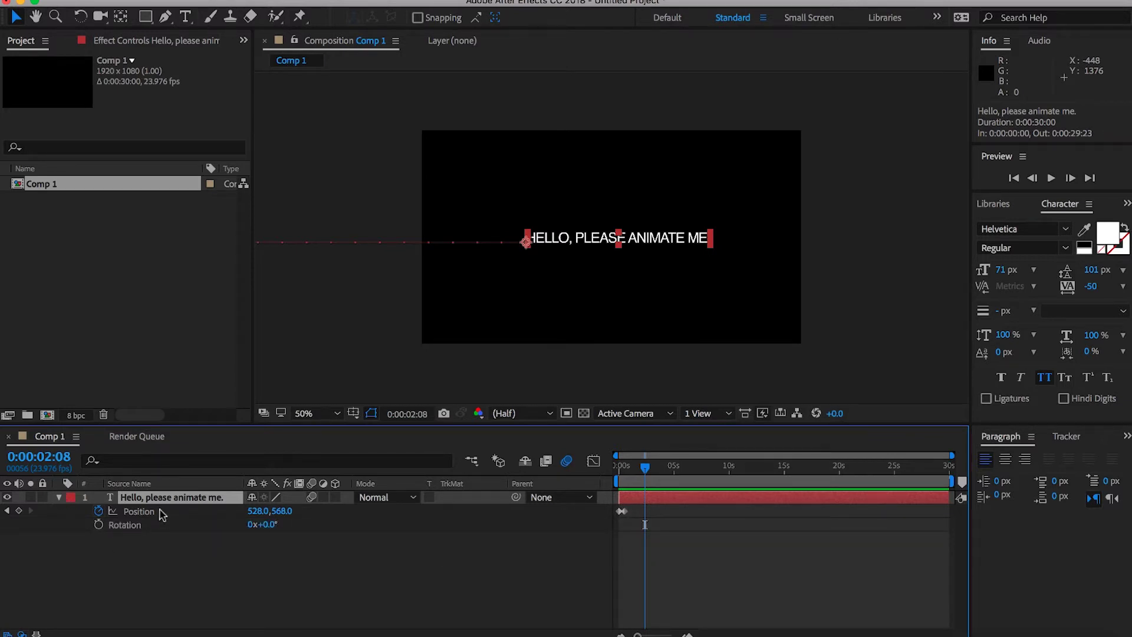
{"action": "left_click", "coordinate": [628, 470]}
{"action": "left_click_drag", "start_coordinate": [628, 469], "coordinate": [618, 472]}
{"action": "scroll", "coordinate": [621, 476], "scroll_direction": "up", "scroll_amount": 5}
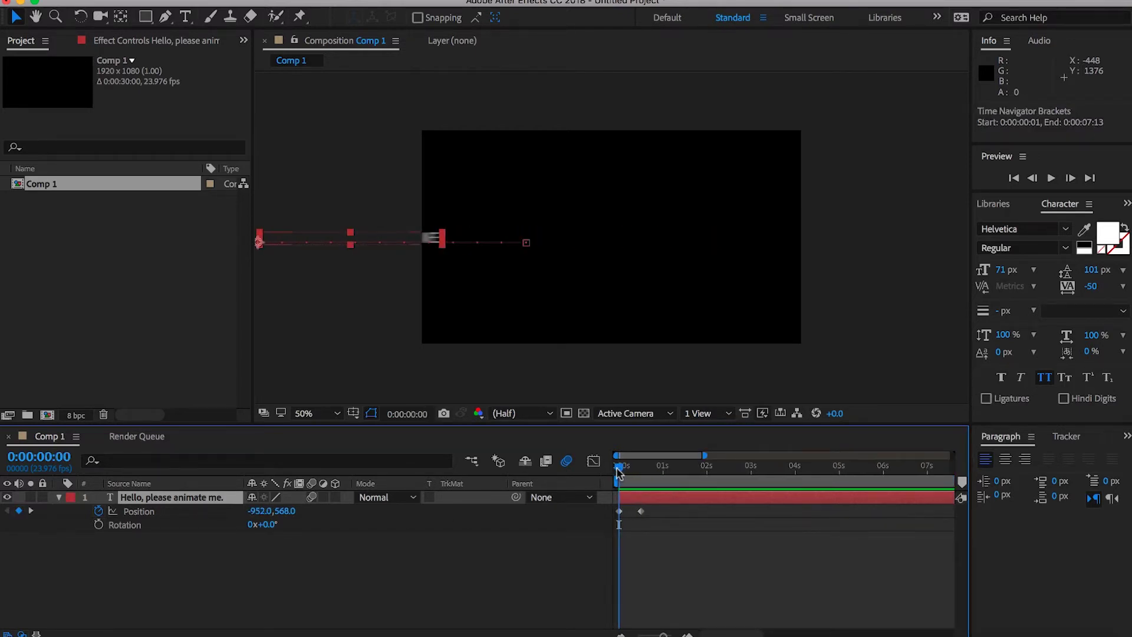
{"action": "left_click", "coordinate": [98, 524]}
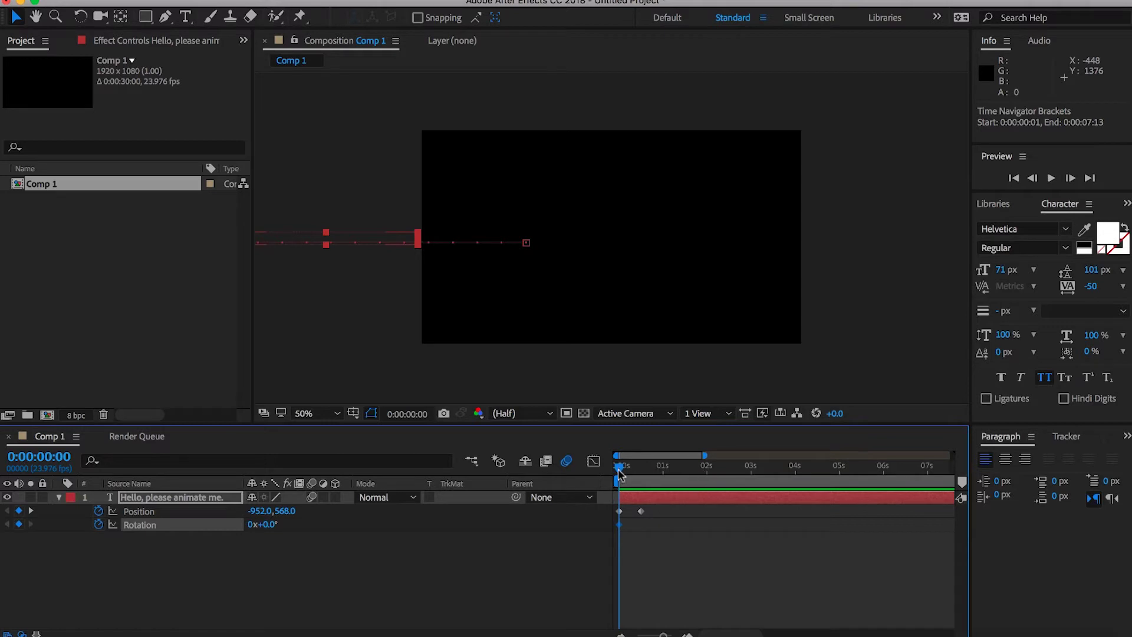
- Set Rotation to 1x at 0:00:00:12, scrub to check the spin, and collapse to Position
{"action": "left_click_drag", "start_coordinate": [621, 471], "coordinate": [641, 482]}
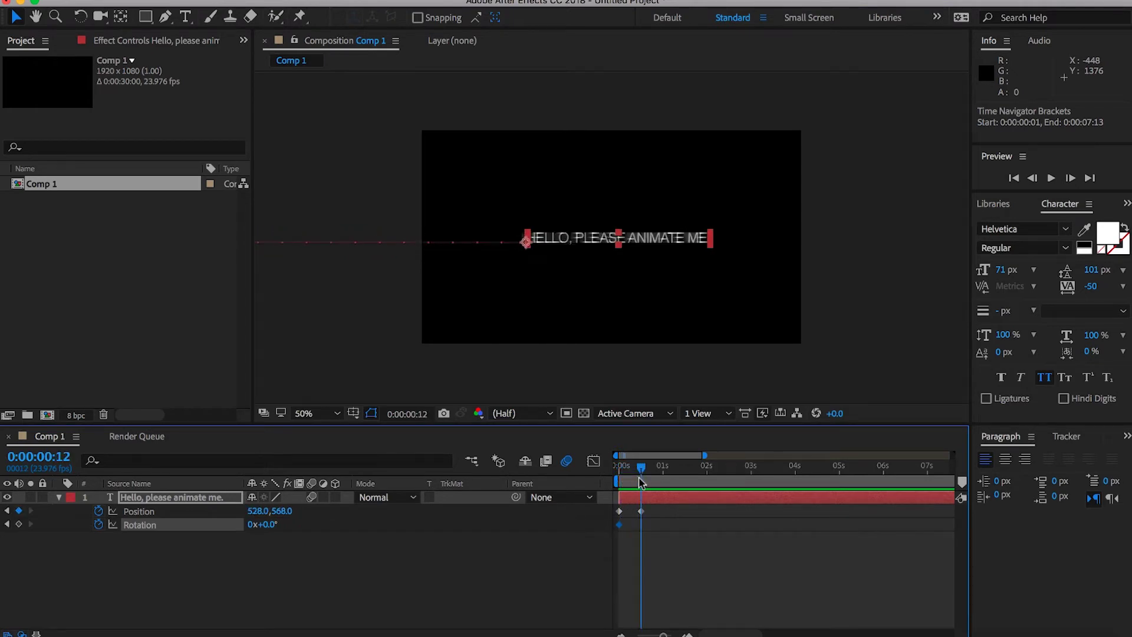
{"action": "left_click", "coordinate": [250, 525]}
{"action": "type", "text": "1"}
{"action": "left_click", "coordinate": [362, 585]}
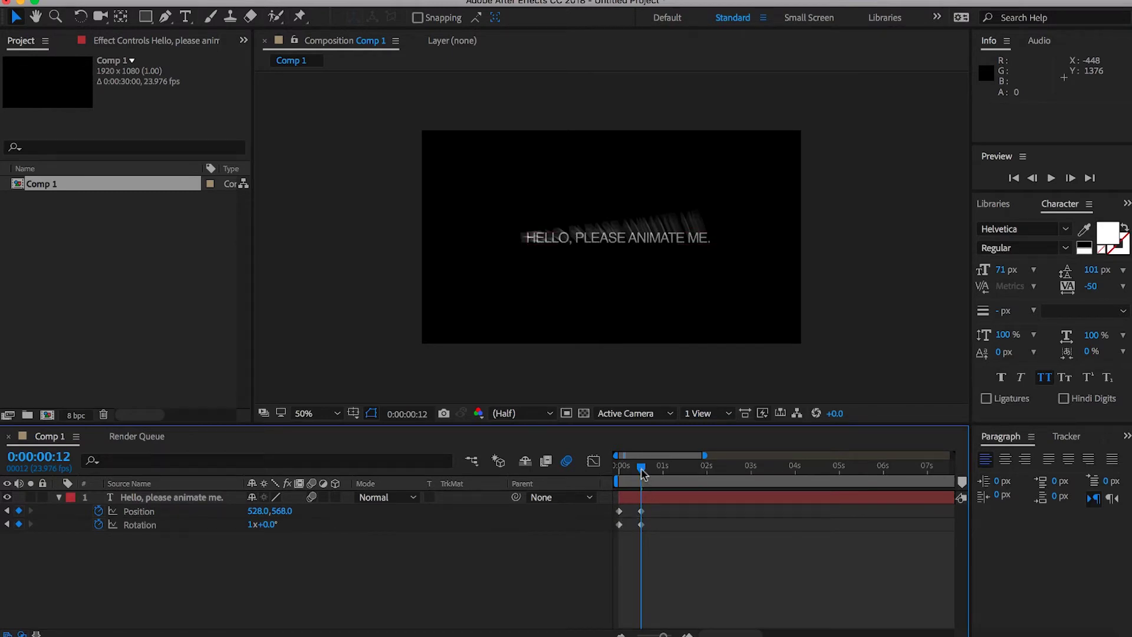
{"action": "mouse_move", "coordinate": [640, 466]}
{"action": "left_mouse_down"}
{"action": "mouse_move", "coordinate": [615, 472]}
{"action": "mouse_move", "coordinate": [660, 466]}
{"action": "left_mouse_up"}
{"action": "key", "text": "p"}
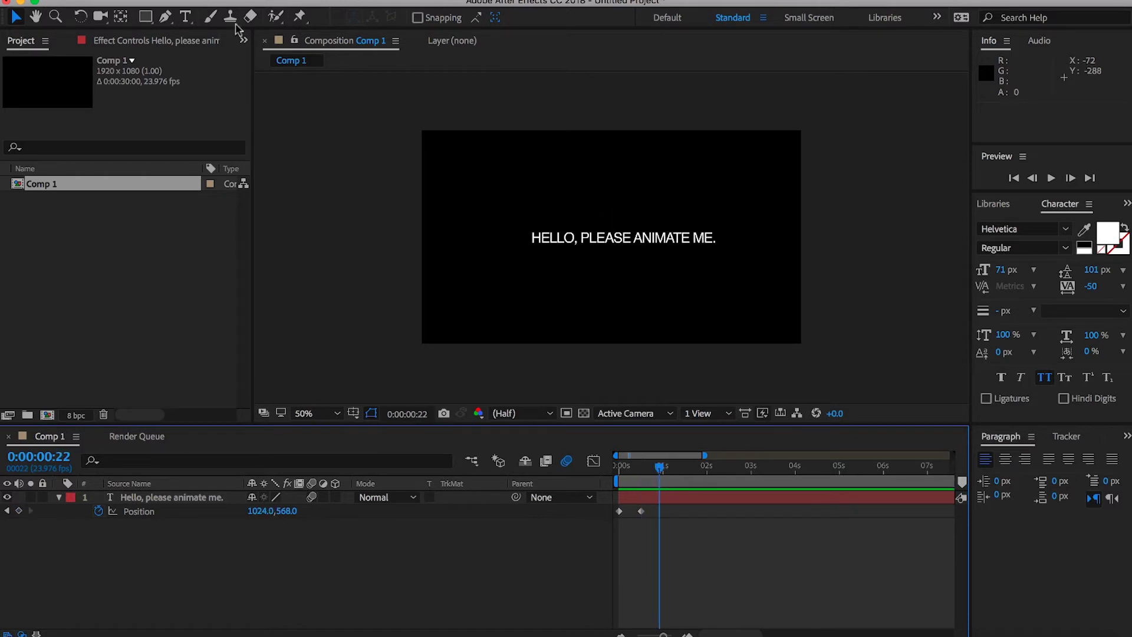
{"action": "left_click", "coordinate": [188, 17]}
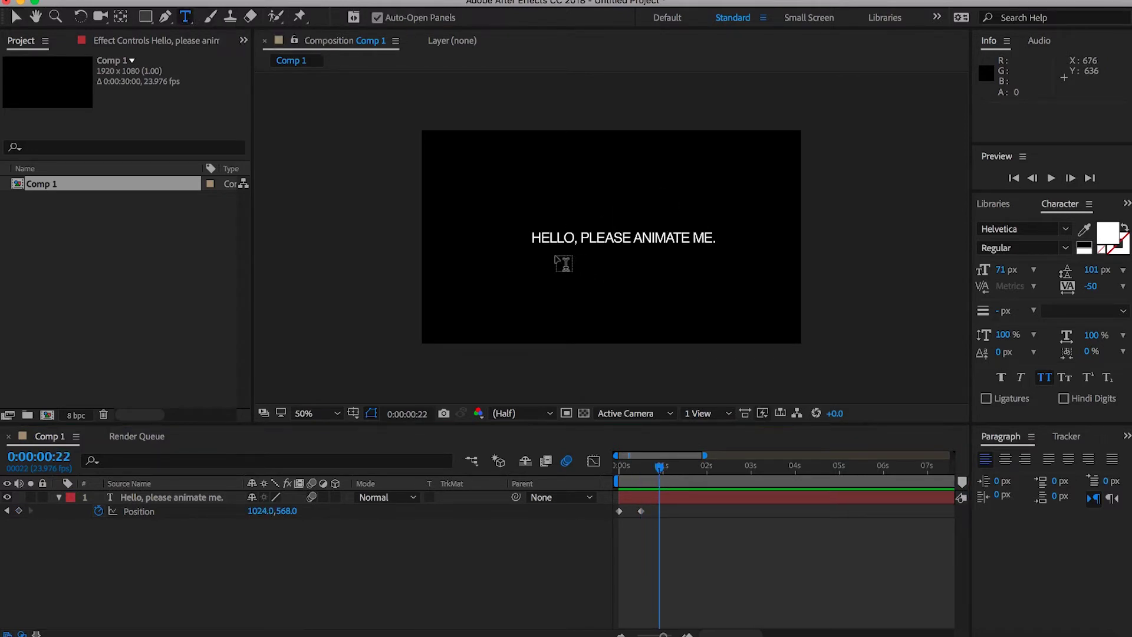
- Add a 'Thank you for the animation.' text layer, centre it over the first line, and hide it
{"action": "left_click", "coordinate": [549, 261]}
{"action": "type", "text": "Thank you for the animation."}
{"action": "key", "text": "Escape"}
{"action": "key", "text": "v"}
{"action": "left_click_drag", "start_coordinate": [647, 267], "coordinate": [611, 243]}
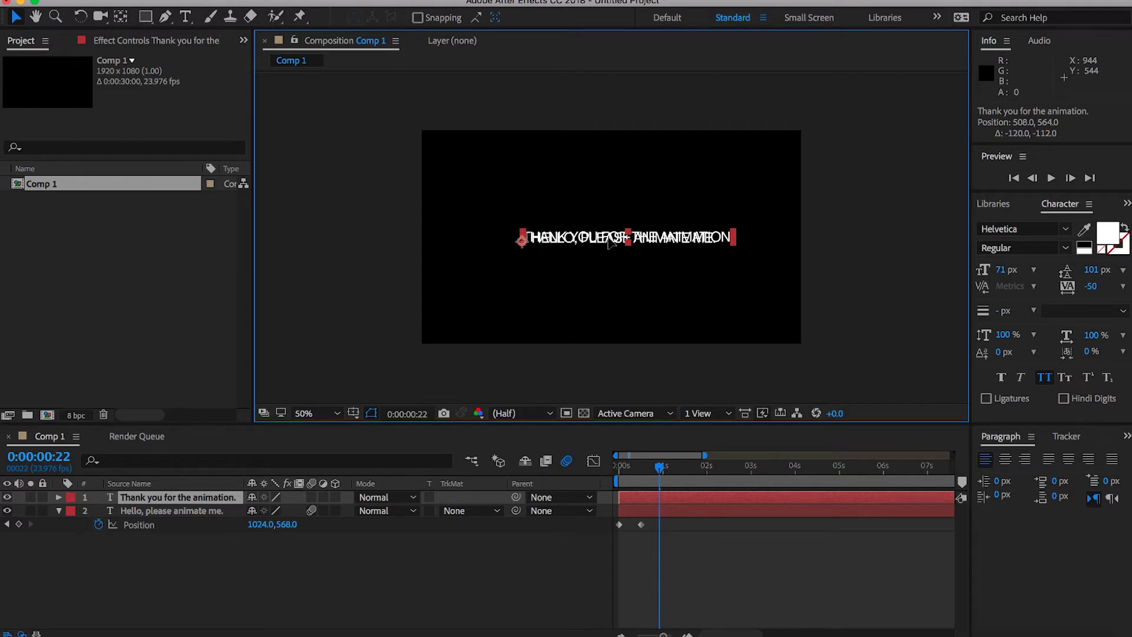
{"action": "left_click_drag", "start_coordinate": [611, 243], "coordinate": [610, 243]}
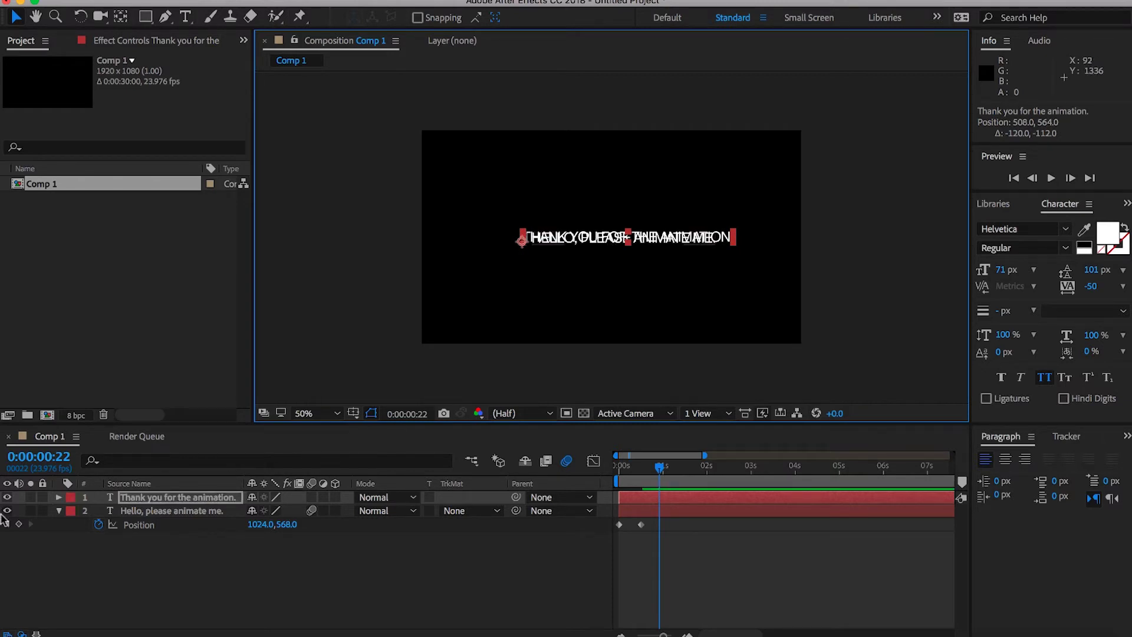
{"action": "left_click", "coordinate": [7, 498]}
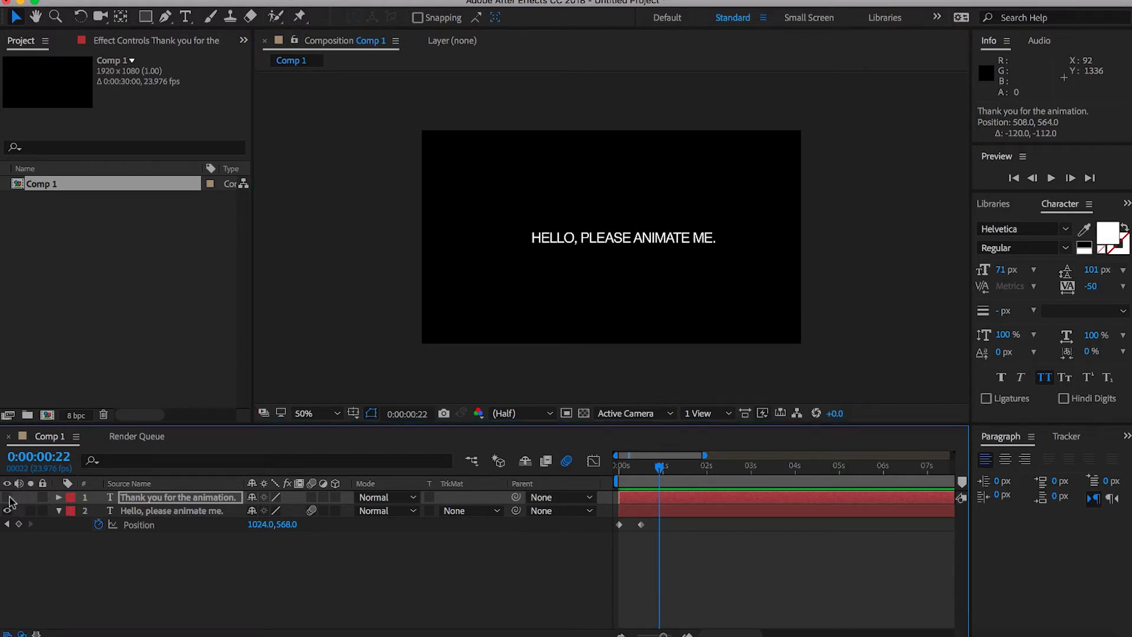
- Select the HELLO layer, show its Rotation and Position keyframes, and move to 0:00:00:20
{"action": "left_click", "coordinate": [674, 512]}
{"action": "left_click", "coordinate": [677, 513]}
{"action": "key", "text": "r"}
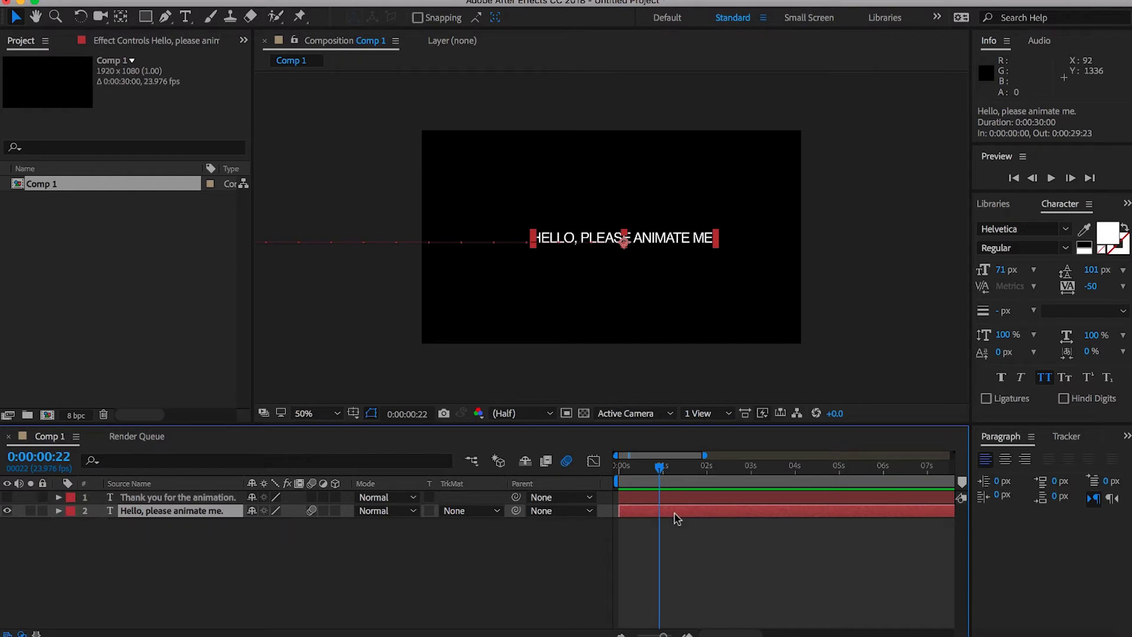
{"action": "key", "text": "shift+p"}
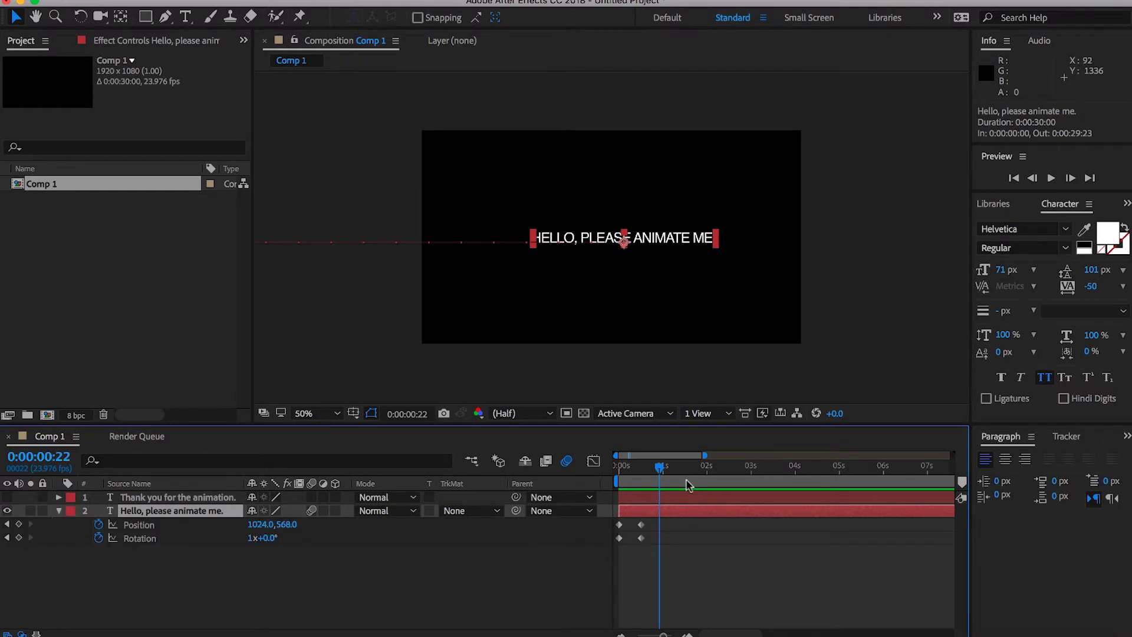
{"action": "left_click_drag", "start_coordinate": [659, 468], "coordinate": [641, 469]}
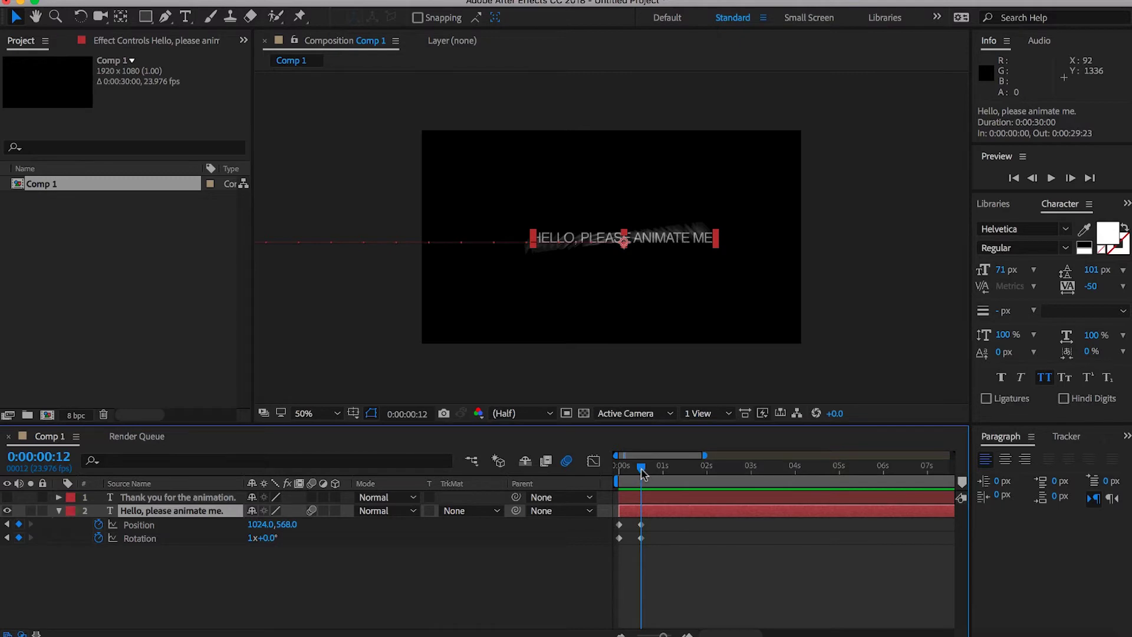
{"action": "key", "text": "space"}
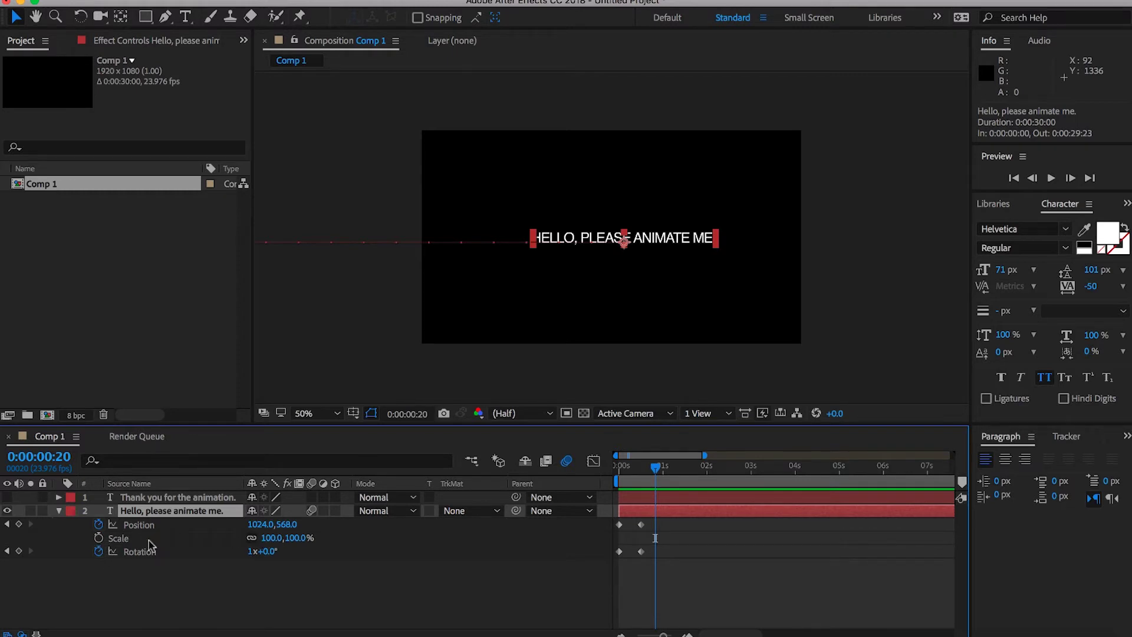
- Key Scale at 100% at 0:00:00:20, scrub it to 4987% near 0:00:01:01, and review the zoom
{"action": "left_click", "coordinate": [98, 537]}
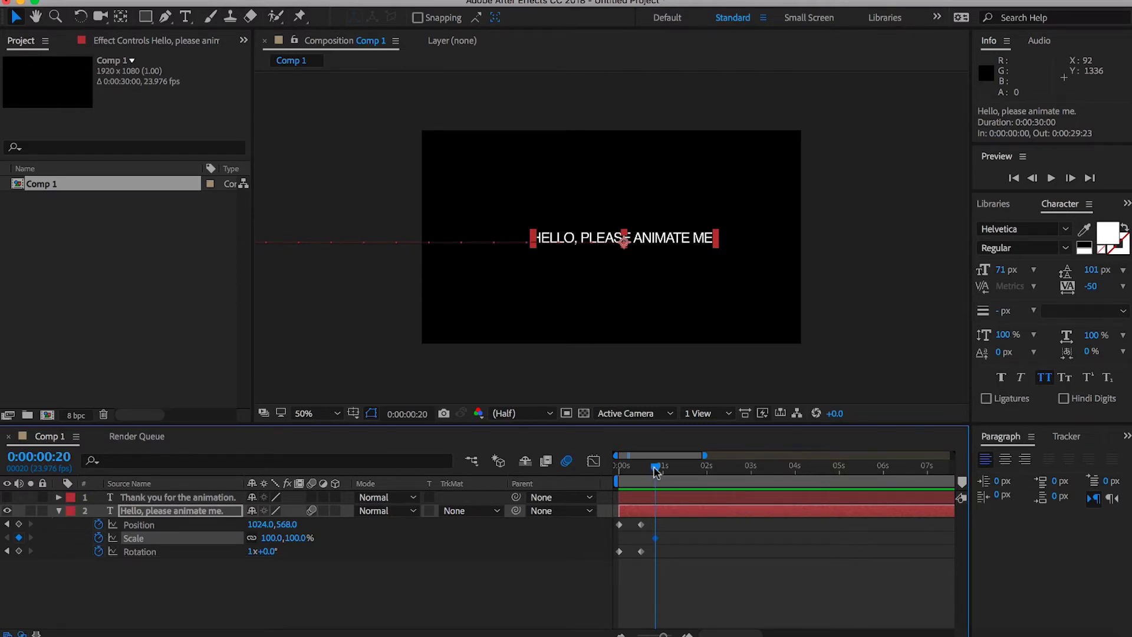
{"action": "left_click_drag", "start_coordinate": [655, 467], "coordinate": [659, 467]}
{"action": "left_click_drag", "start_coordinate": [659, 468], "coordinate": [662, 469]}
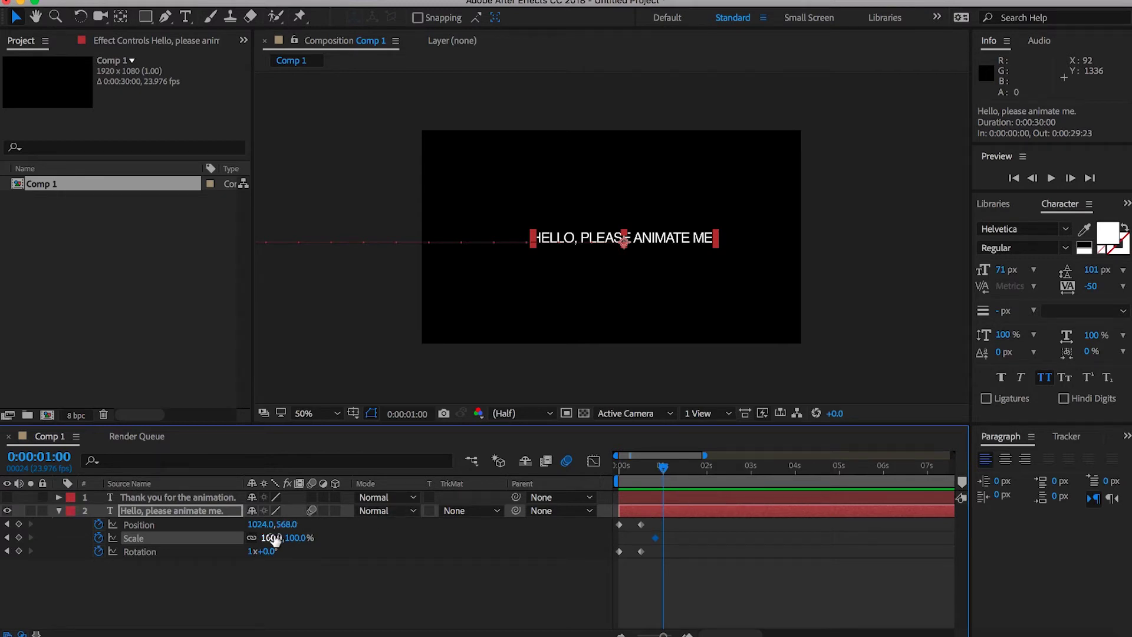
{"action": "left_click_drag", "start_coordinate": [272, 538], "coordinate": [1096, 489]}
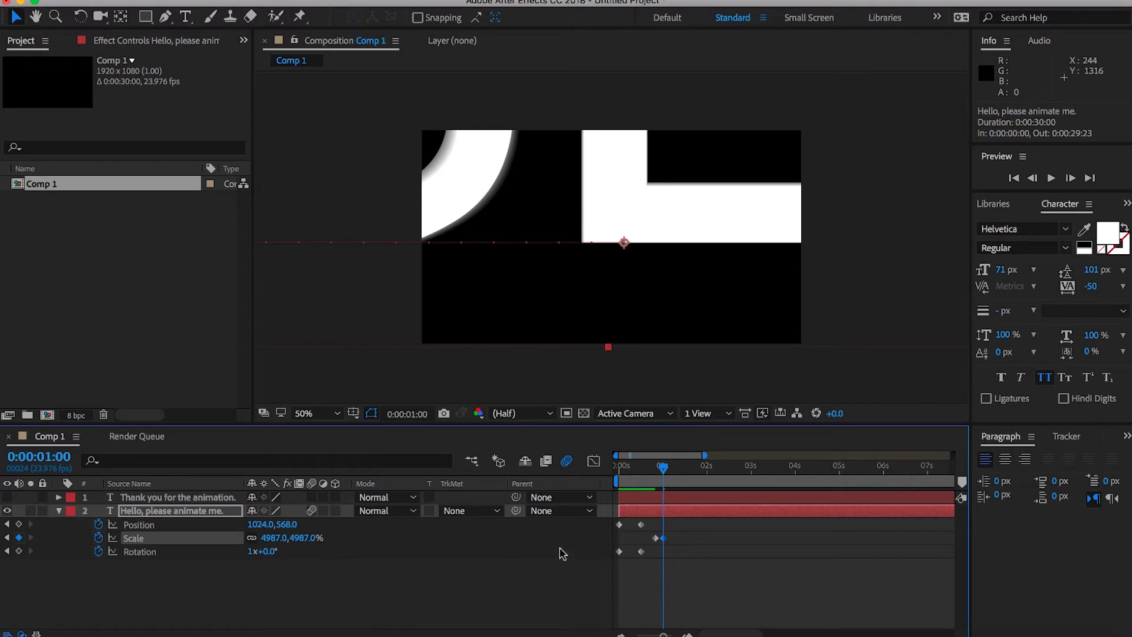
{"action": "mouse_move", "coordinate": [663, 469]}
{"action": "left_mouse_down"}
{"action": "mouse_move", "coordinate": [617, 472]}
{"action": "mouse_move", "coordinate": [703, 476]}
{"action": "mouse_move", "coordinate": [651, 475]}
{"action": "mouse_move", "coordinate": [663, 477]}
{"action": "left_mouse_up"}
{"action": "left_click", "coordinate": [663, 538]}
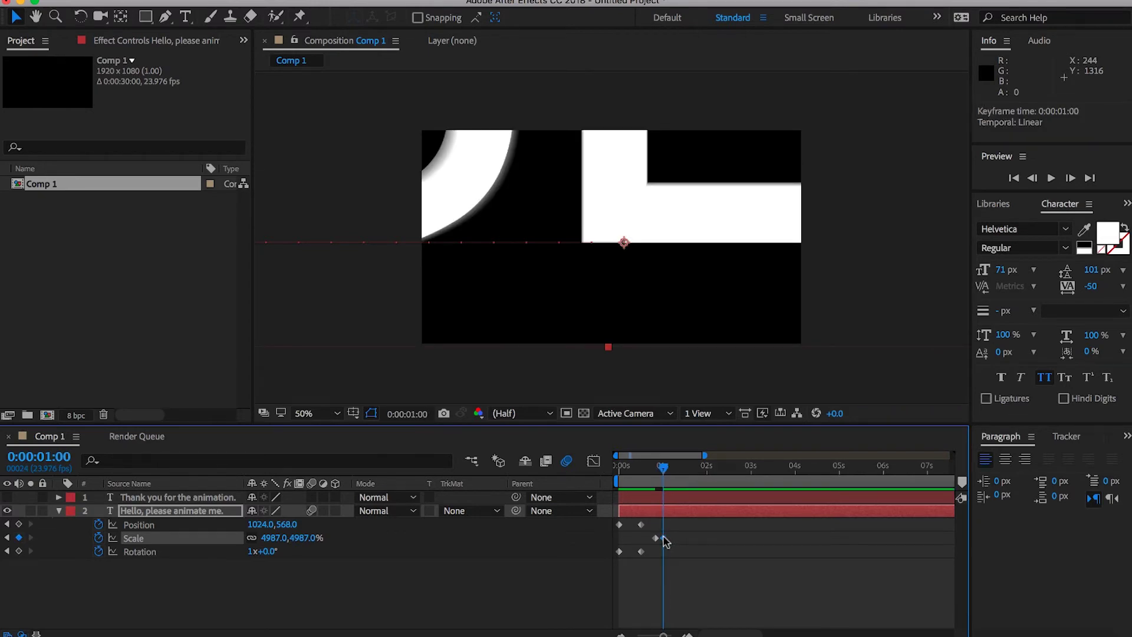
{"action": "mouse_move", "coordinate": [665, 539]}
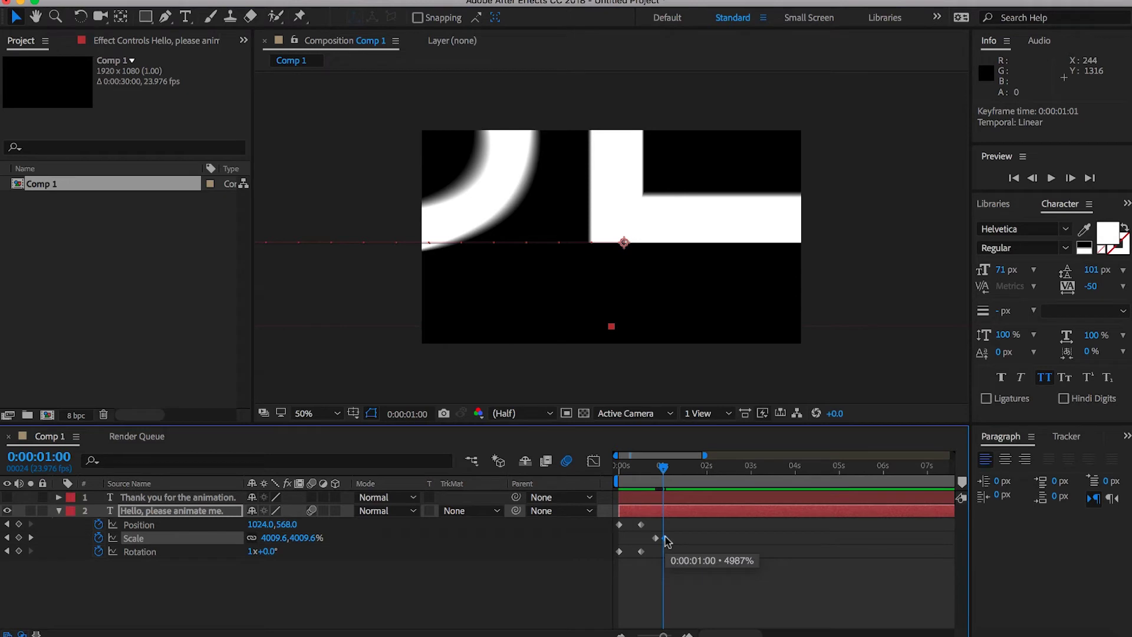
{"action": "mouse_move", "coordinate": [662, 467]}
{"action": "left_mouse_down"}
{"action": "mouse_move", "coordinate": [653, 475]}
{"action": "mouse_move", "coordinate": [679, 480]}
{"action": "mouse_move", "coordinate": [653, 479]}
{"action": "left_mouse_up"}
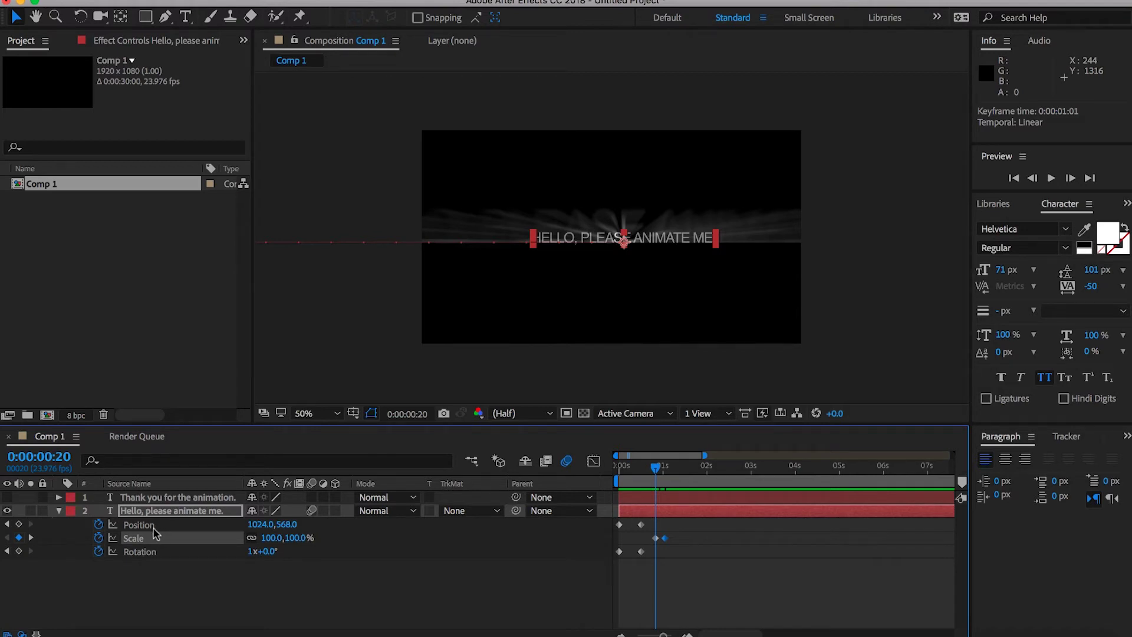
- Keyframe the HELLO layer's Opacity from 100% down to 0% at 0:00:01:01, then scrub back to review
{"action": "key", "text": "shift+t"}
{"action": "left_click", "coordinate": [123, 567]}
{"action": "left_click", "coordinate": [98, 565]}
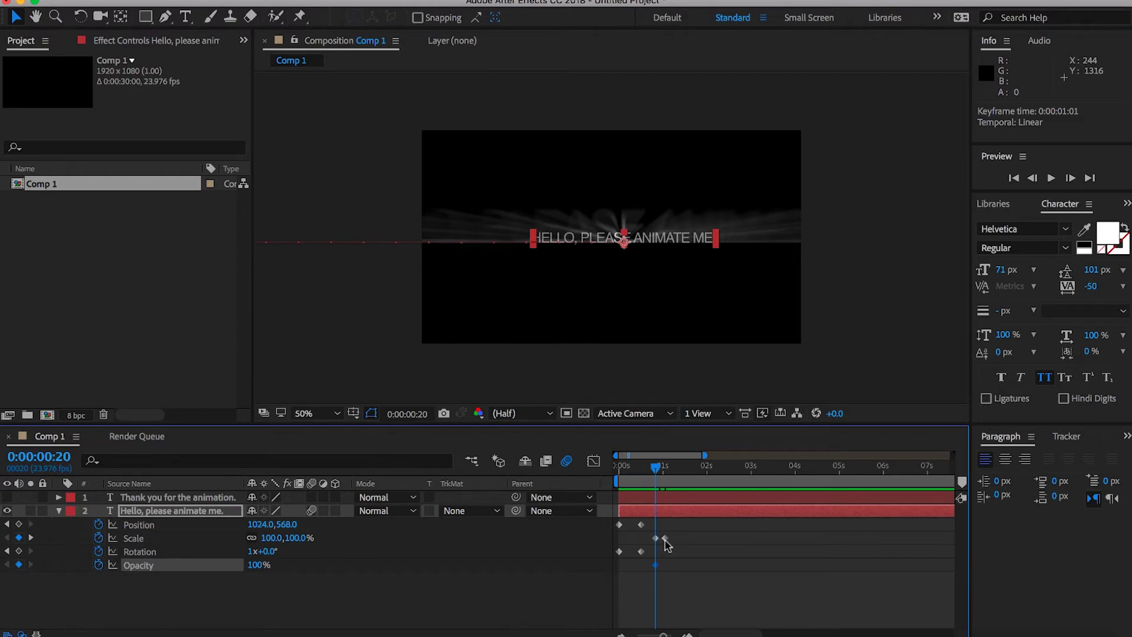
{"action": "left_click_drag", "start_coordinate": [659, 479], "coordinate": [666, 473]}
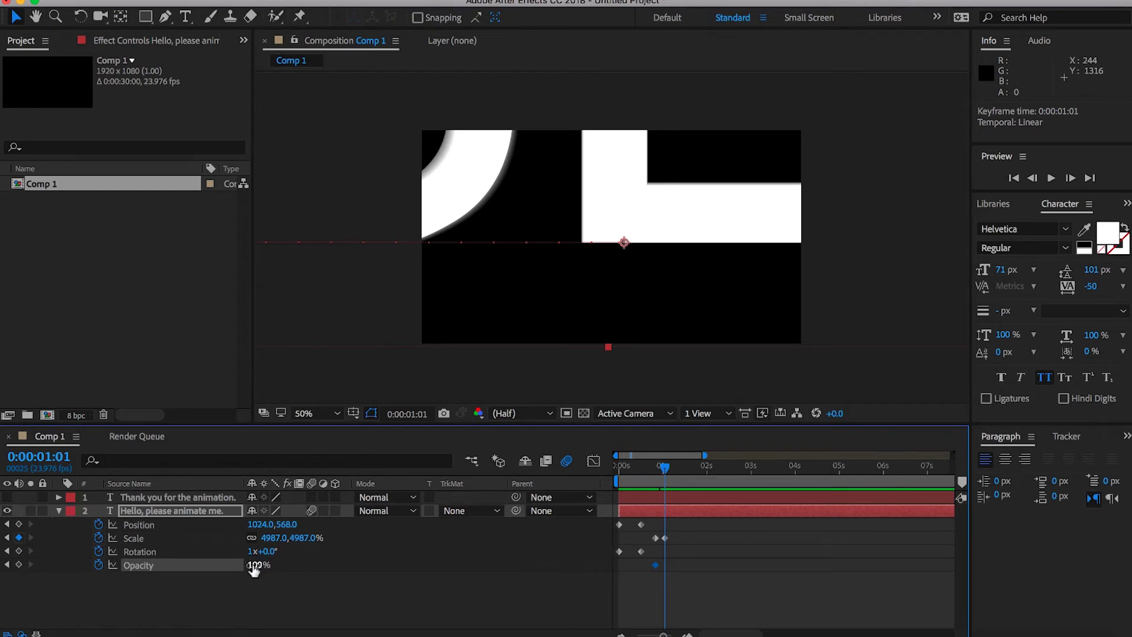
{"action": "left_click_drag", "start_coordinate": [254, 569], "coordinate": [121, 565]}
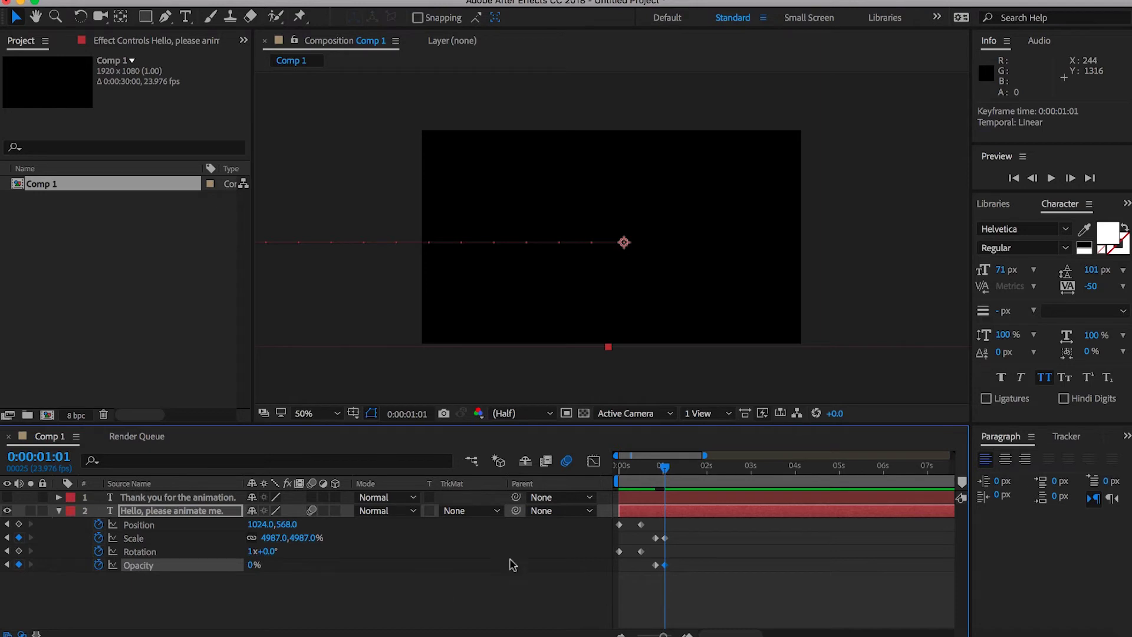
{"action": "mouse_move", "coordinate": [665, 470]}
{"action": "left_mouse_down"}
{"action": "mouse_move", "coordinate": [634, 471]}
{"action": "mouse_move", "coordinate": [676, 476]}
{"action": "mouse_move", "coordinate": [622, 483]}
{"action": "mouse_move", "coordinate": [668, 487]}
{"action": "mouse_move", "coordinate": [657, 482]}
{"action": "left_mouse_up"}
- Turn on visibility for the 'Thank you for the animation.' layer and move to frame 0:00:00:22
{"action": "left_click", "coordinate": [678, 496]}
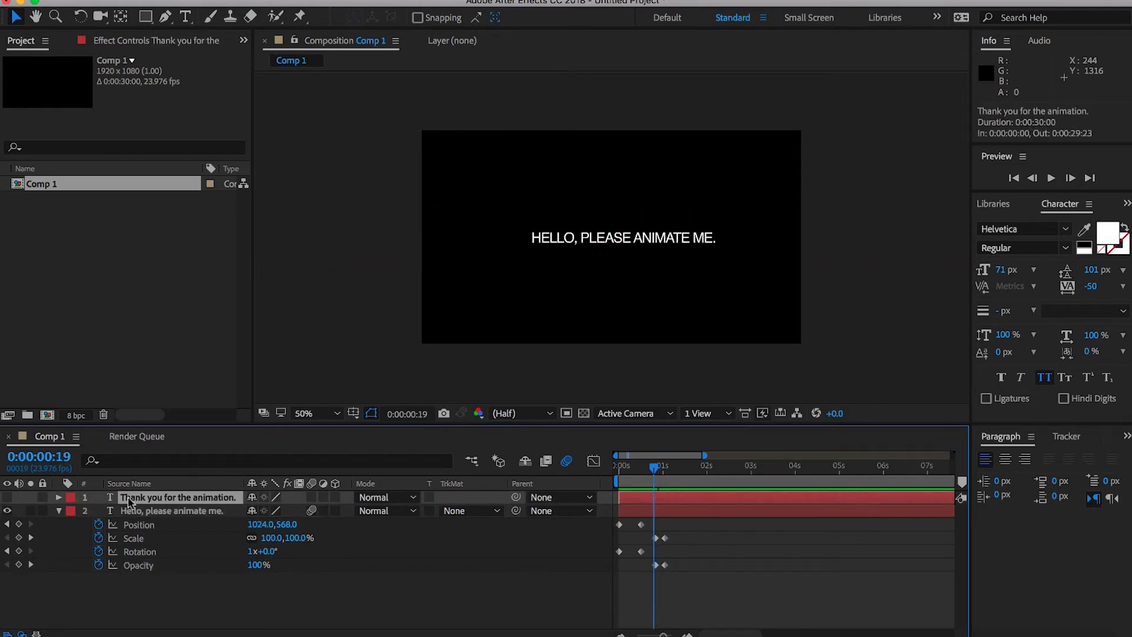
{"action": "left_click", "coordinate": [7, 497]}
{"action": "left_click", "coordinate": [656, 465]}
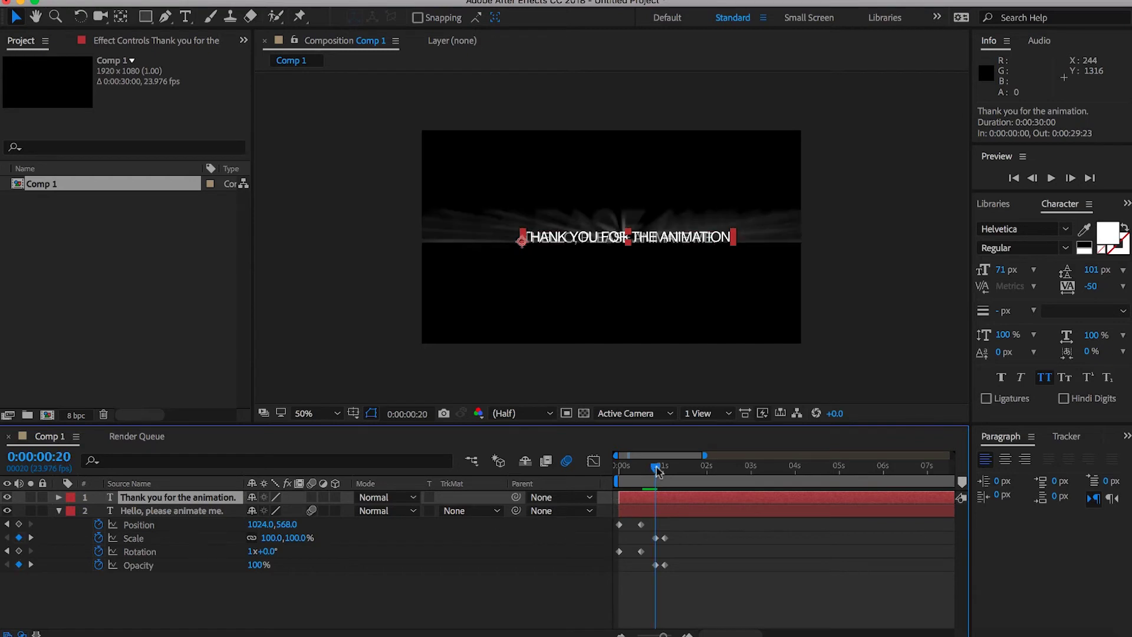
{"action": "key", "text": "equal"}
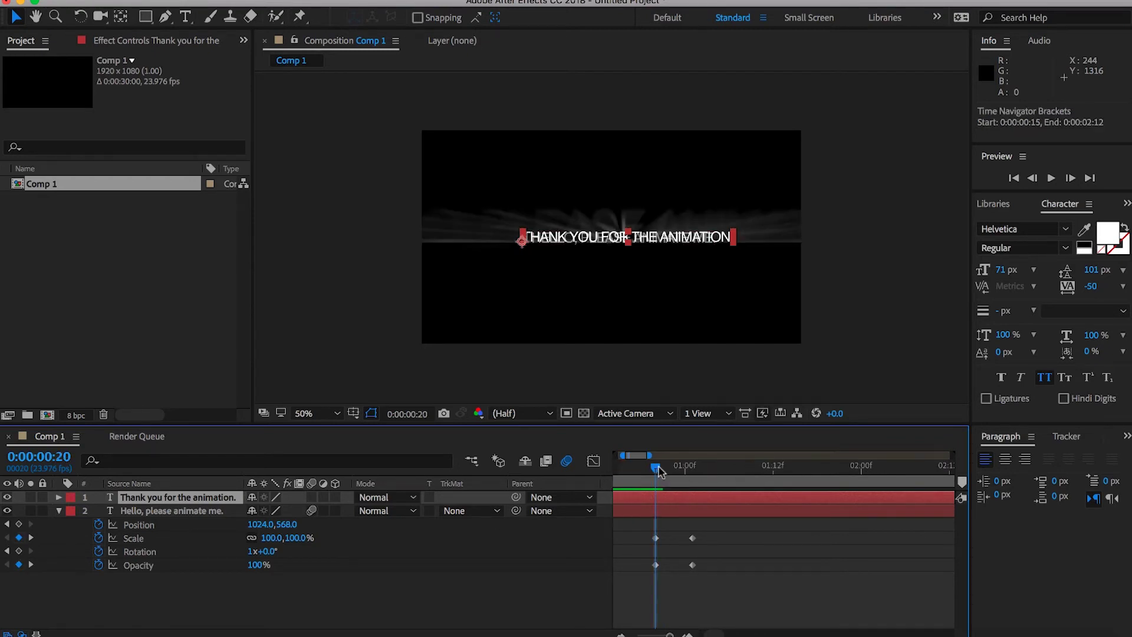
{"action": "left_click_drag", "start_coordinate": [660, 470], "coordinate": [664, 470]}
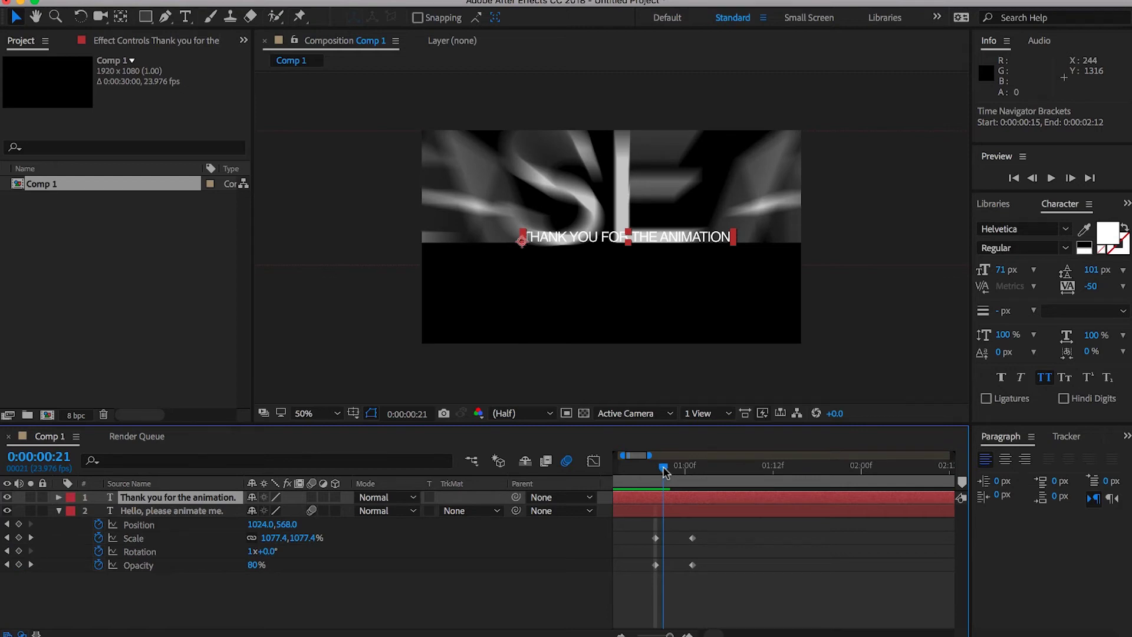
{"action": "left_click_drag", "start_coordinate": [667, 472], "coordinate": [671, 470]}
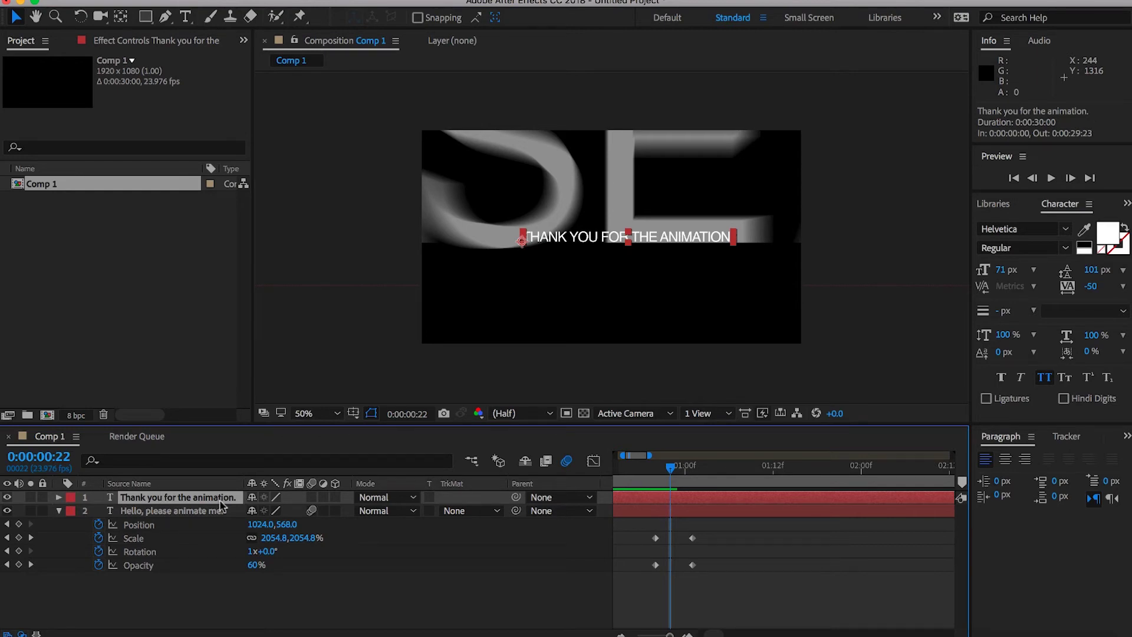
- Show the Thank you layer's Scale, Position and Opacity properties and start a Scale keyframe
{"action": "key", "text": "s"}
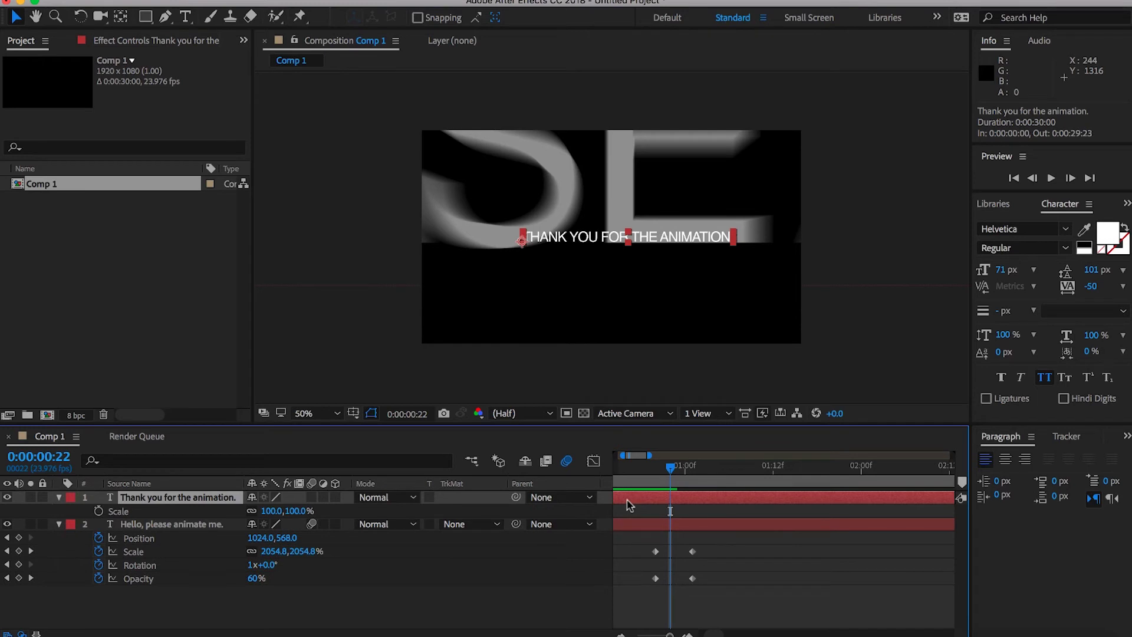
{"action": "key", "text": "shift+p"}
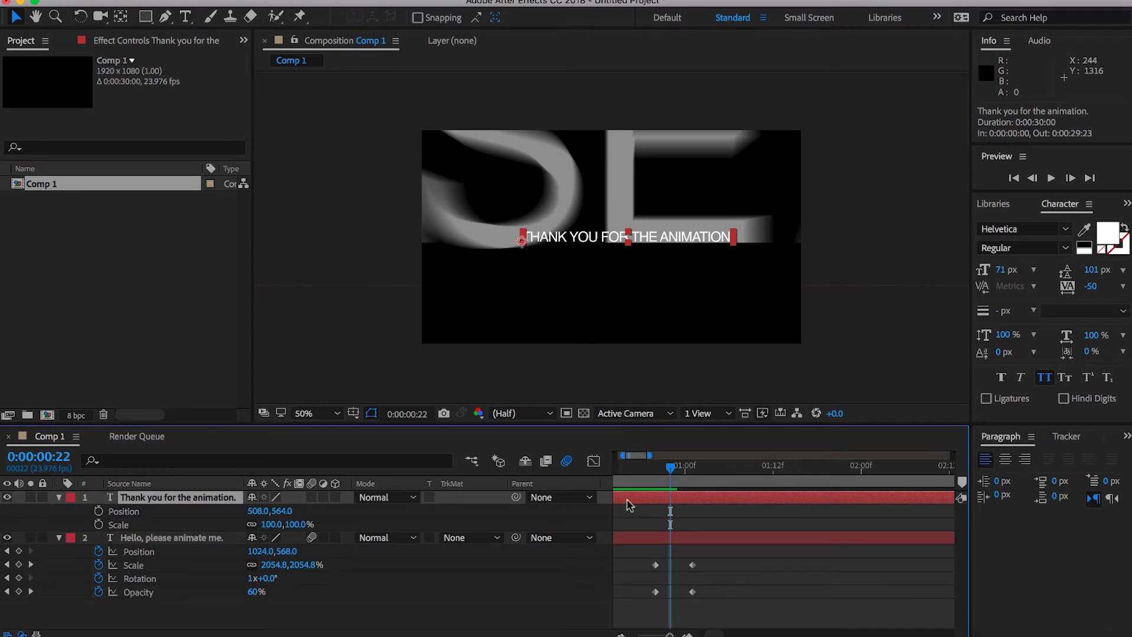
{"action": "key", "text": "shift+t"}
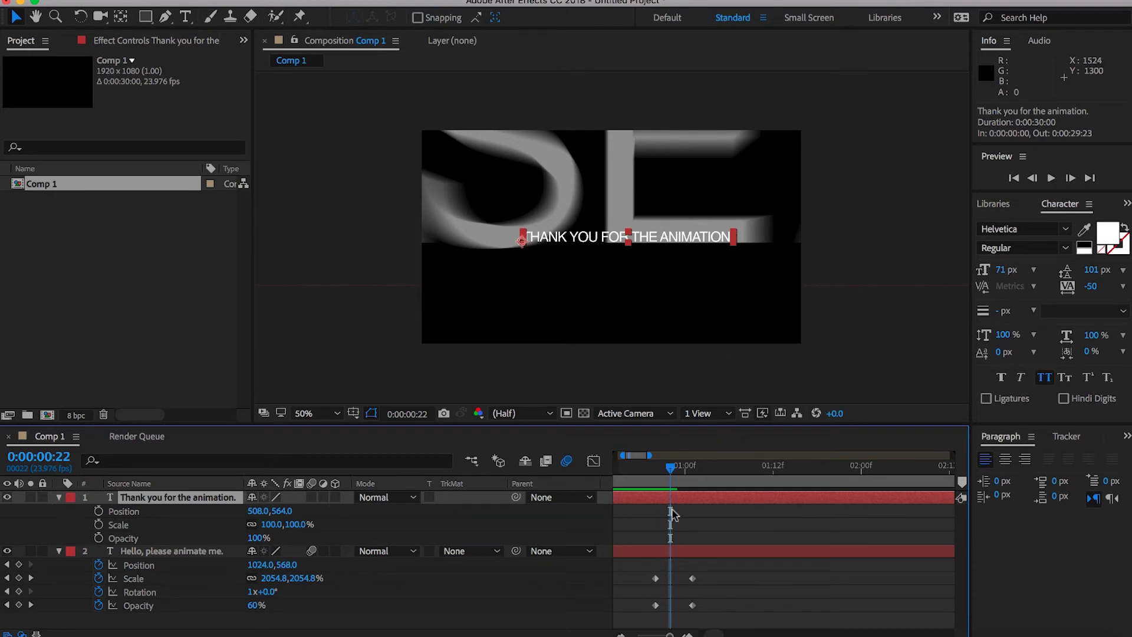
{"action": "left_click", "coordinate": [98, 524]}
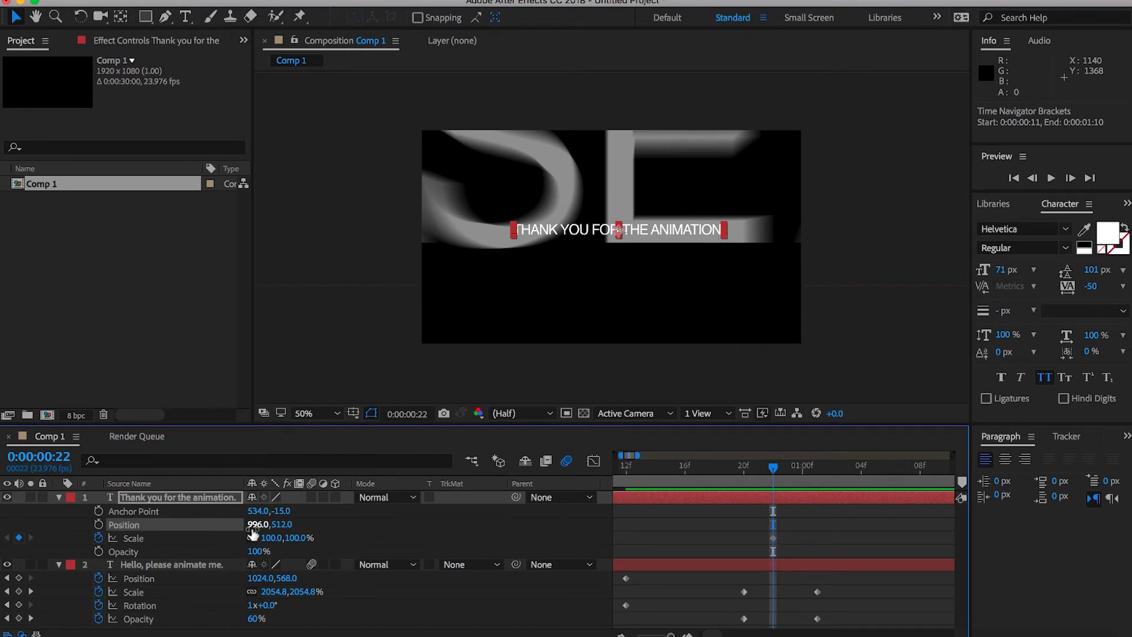
- Set the Thank you text's Scale to 0% at 0:00:00:22
{"action": "left_click_drag", "start_coordinate": [276, 543], "coordinate": [192, 538]}
{"action": "left_click", "coordinate": [269, 537]}
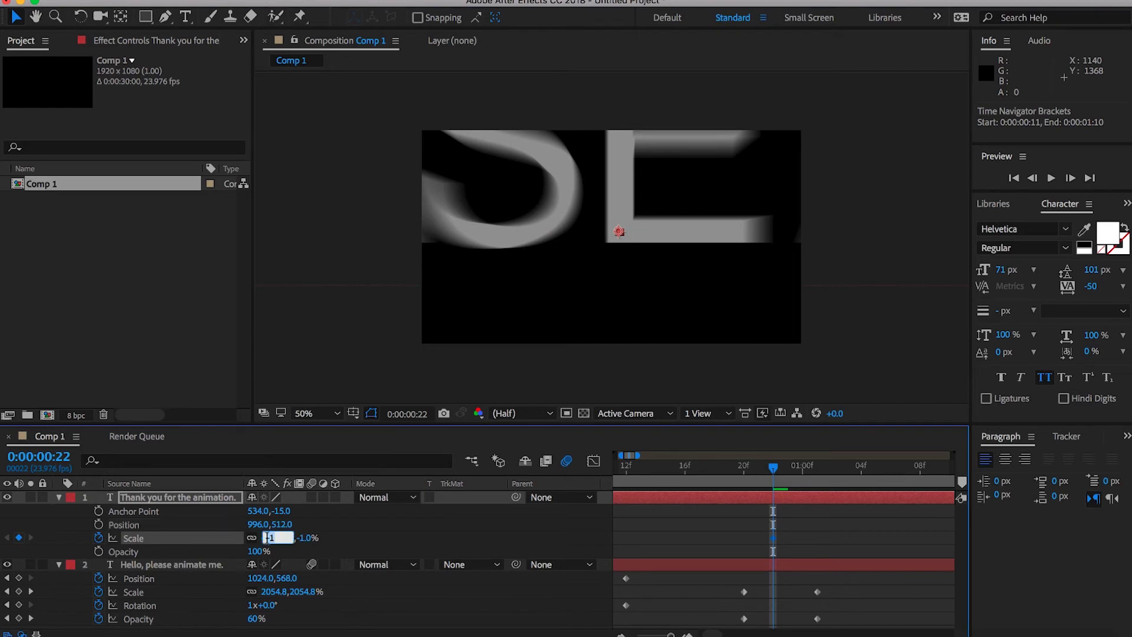
{"action": "type", "text": "0"}
{"action": "key", "text": "Return"}
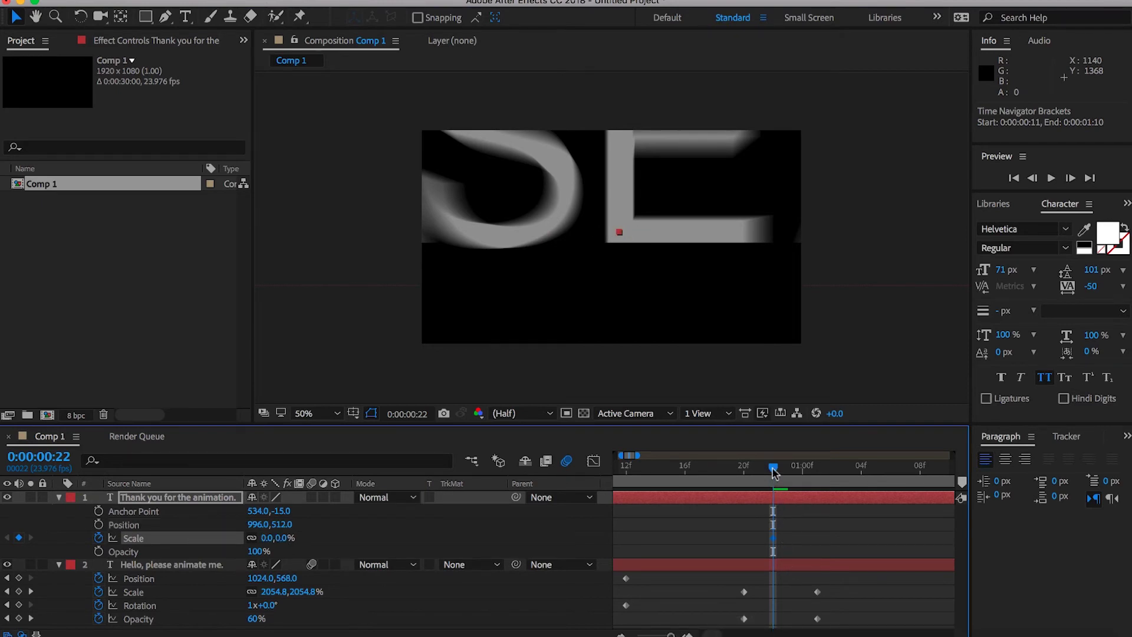
- Set a 100% Scale keyframe at 0:00:01:01 so the text grows into view
{"action": "left_click_drag", "start_coordinate": [773, 472], "coordinate": [815, 479]}
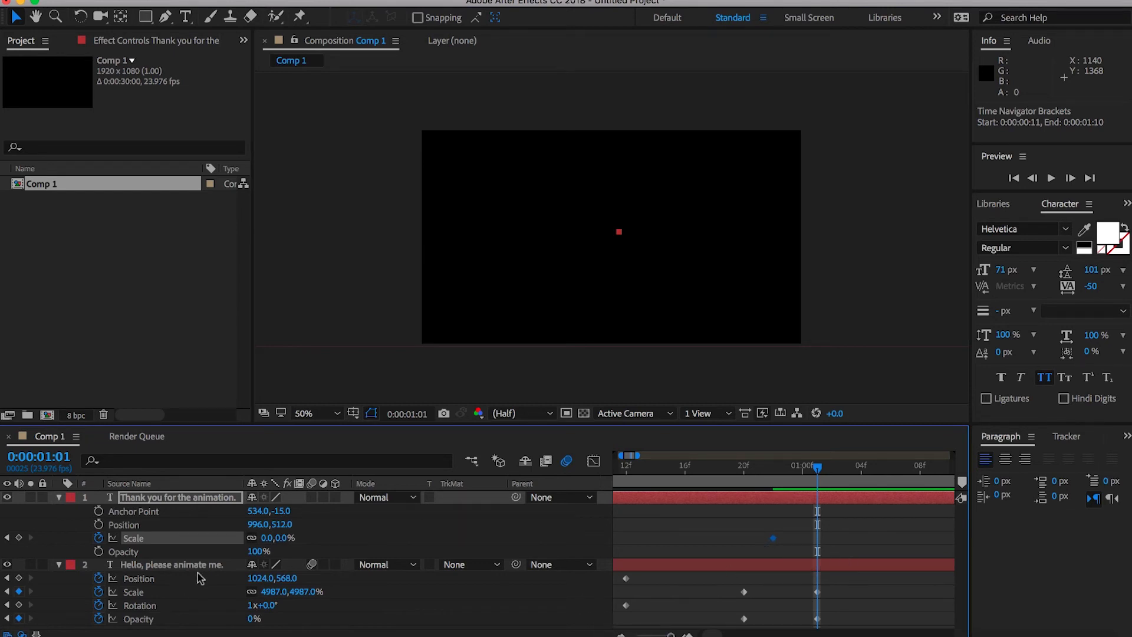
{"action": "left_click_drag", "start_coordinate": [266, 540], "coordinate": [346, 543]}
{"action": "left_click", "coordinate": [271, 538]}
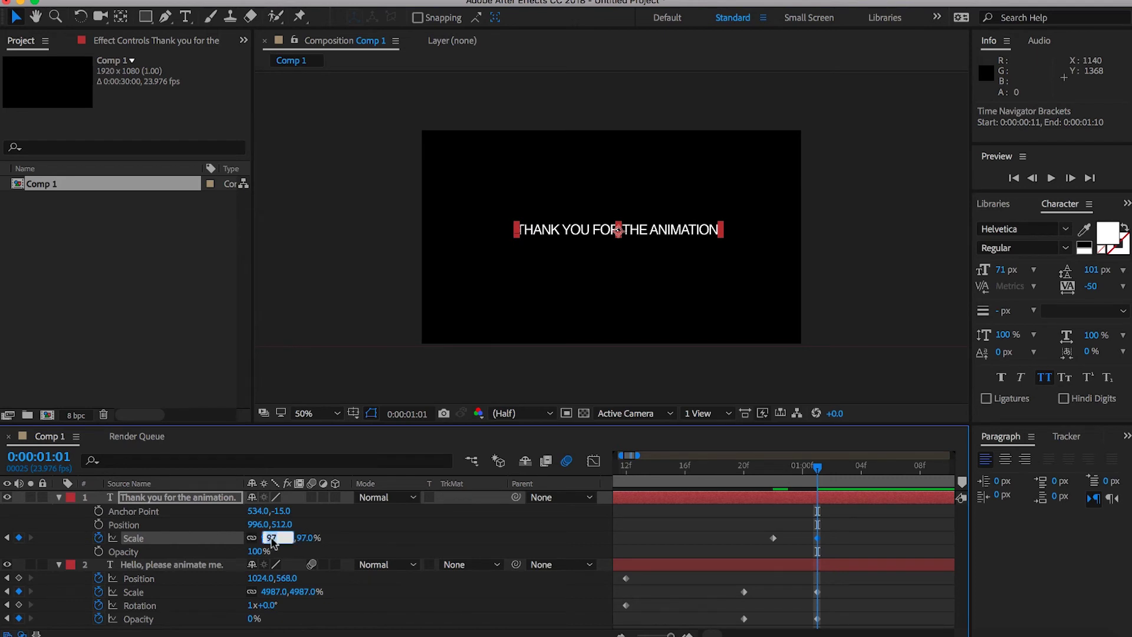
{"action": "type", "text": "100"}
{"action": "key", "text": "Return"}
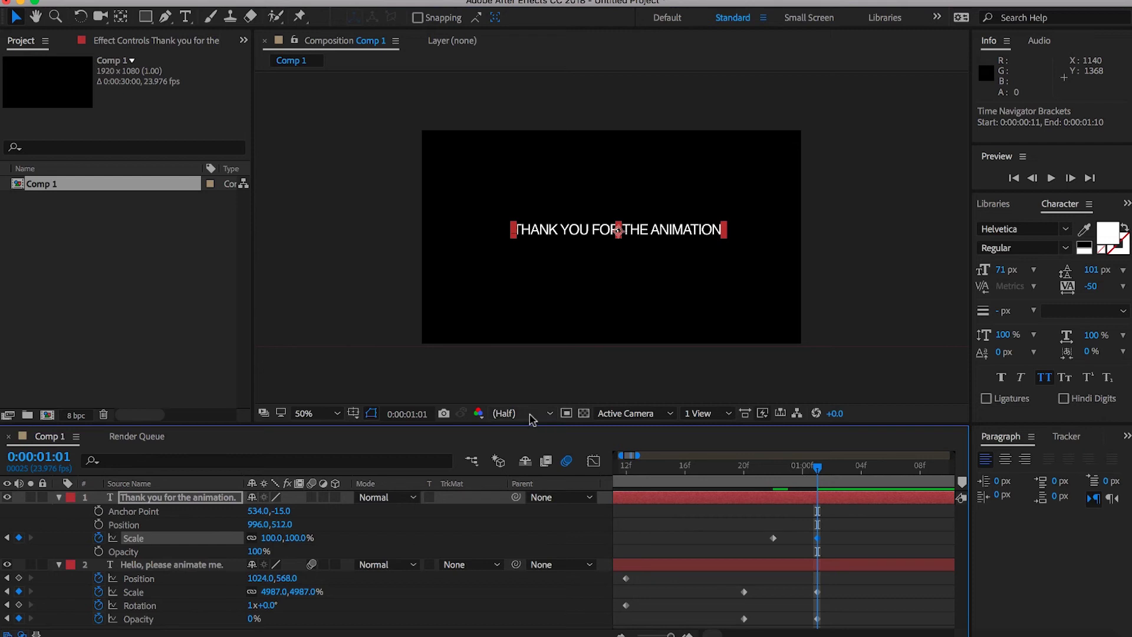
- Enable motion blur on the Thank you layer, then preview and scrub the animation from 0:00
{"action": "left_click", "coordinate": [311, 496]}
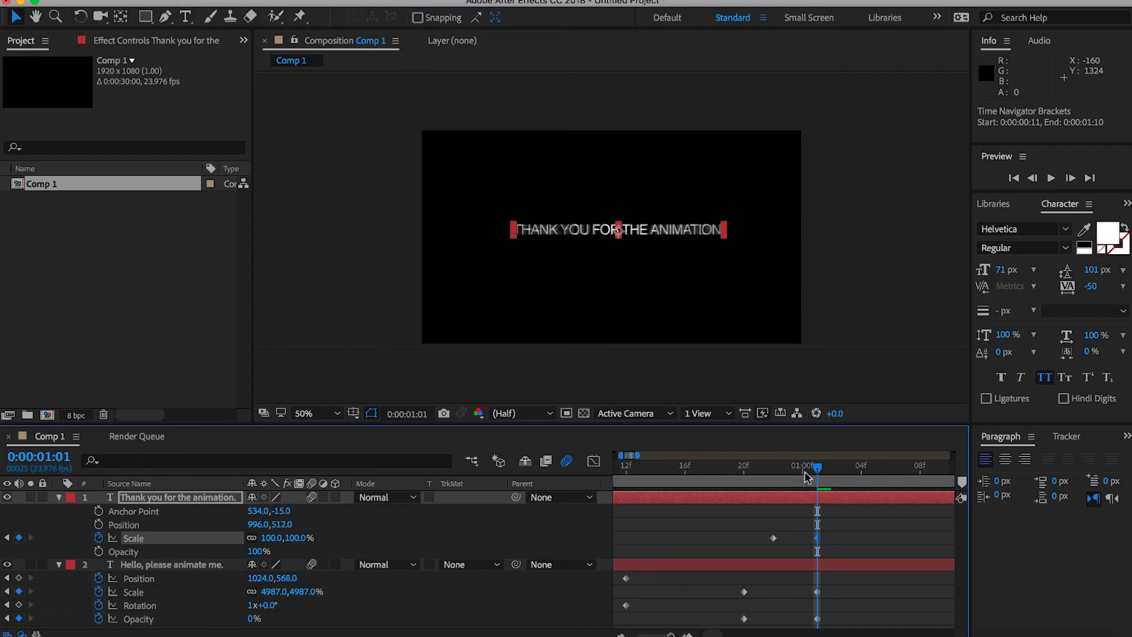
{"action": "key", "text": "minus"}
{"action": "key", "text": "minus"}
{"action": "key", "text": "minus"}
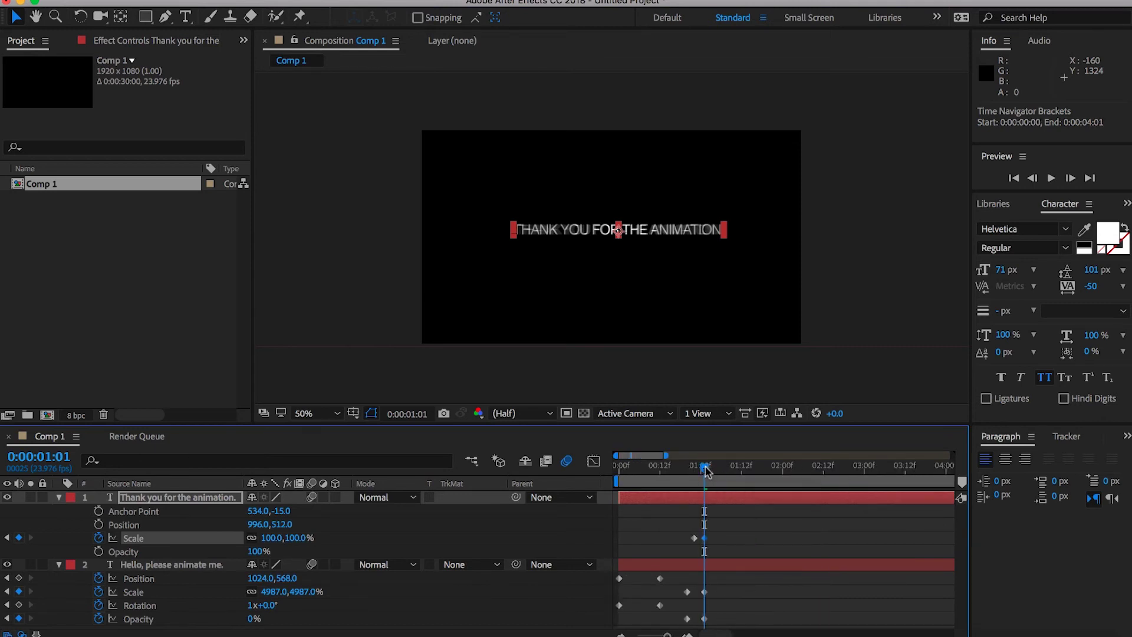
{"action": "left_click_drag", "start_coordinate": [705, 470], "coordinate": [584, 469]}
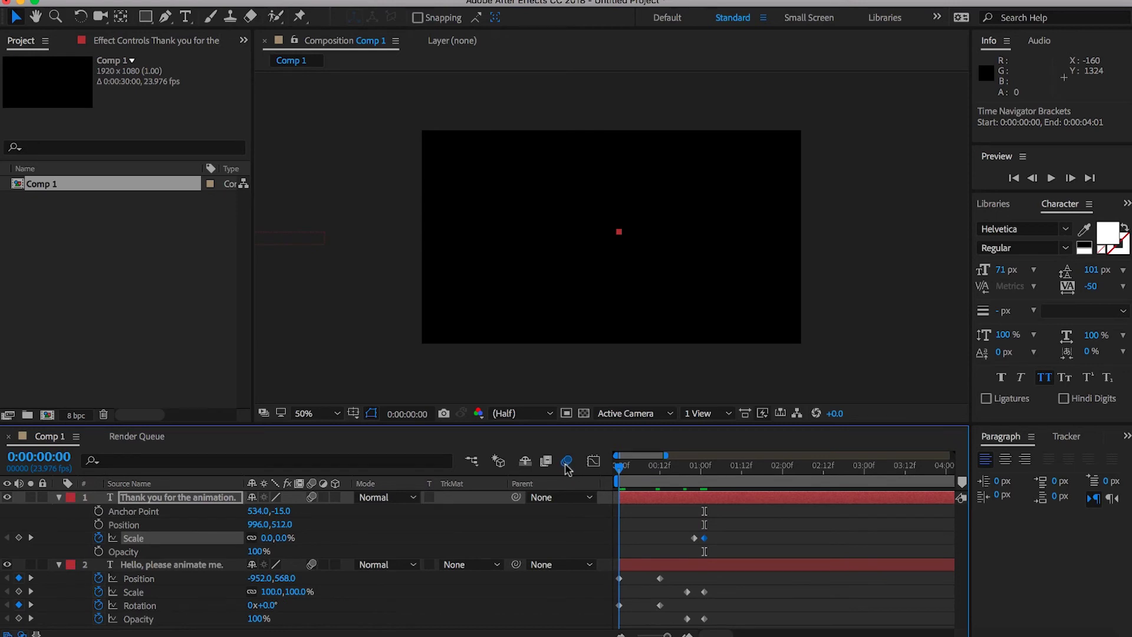
{"action": "key", "text": "space"}
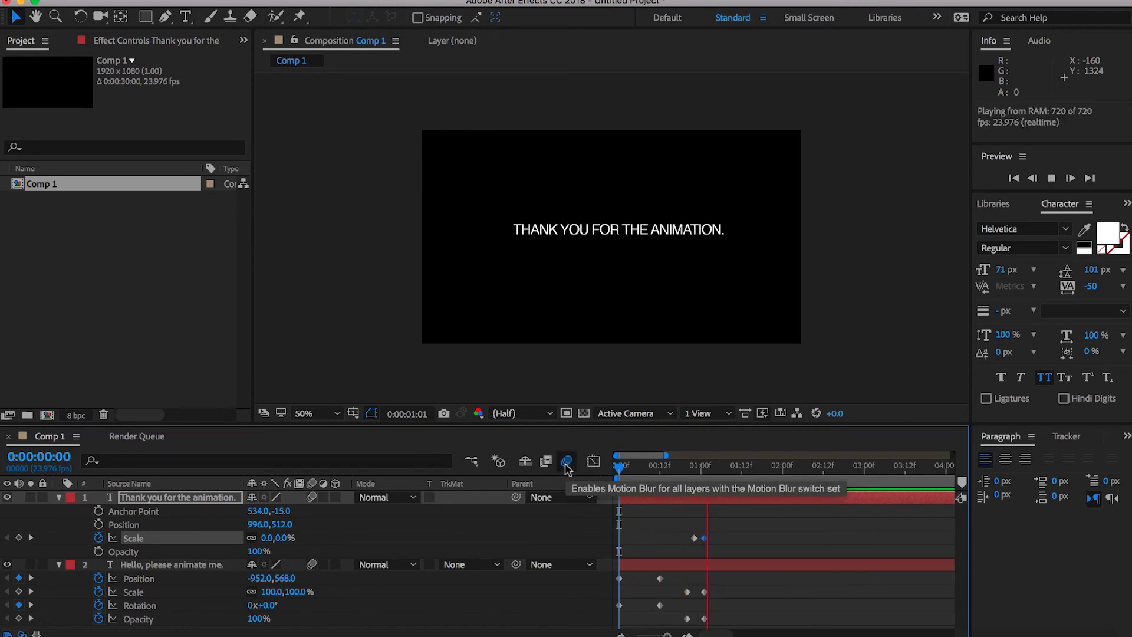
{"action": "key", "text": "space"}
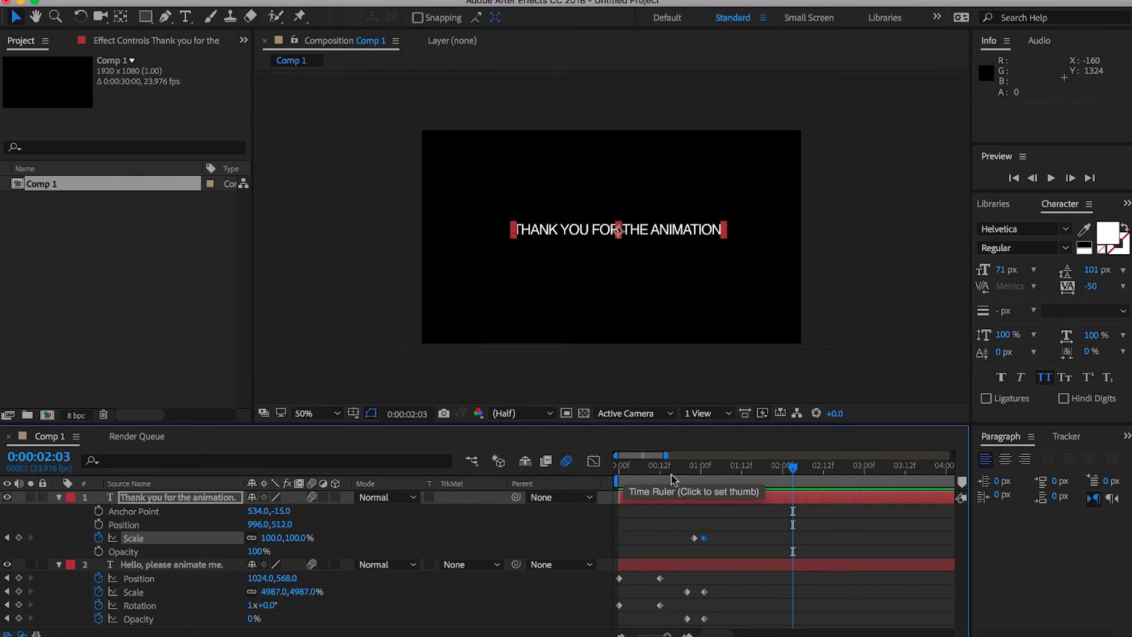
{"action": "left_click_drag", "start_coordinate": [672, 475], "coordinate": [685, 476]}
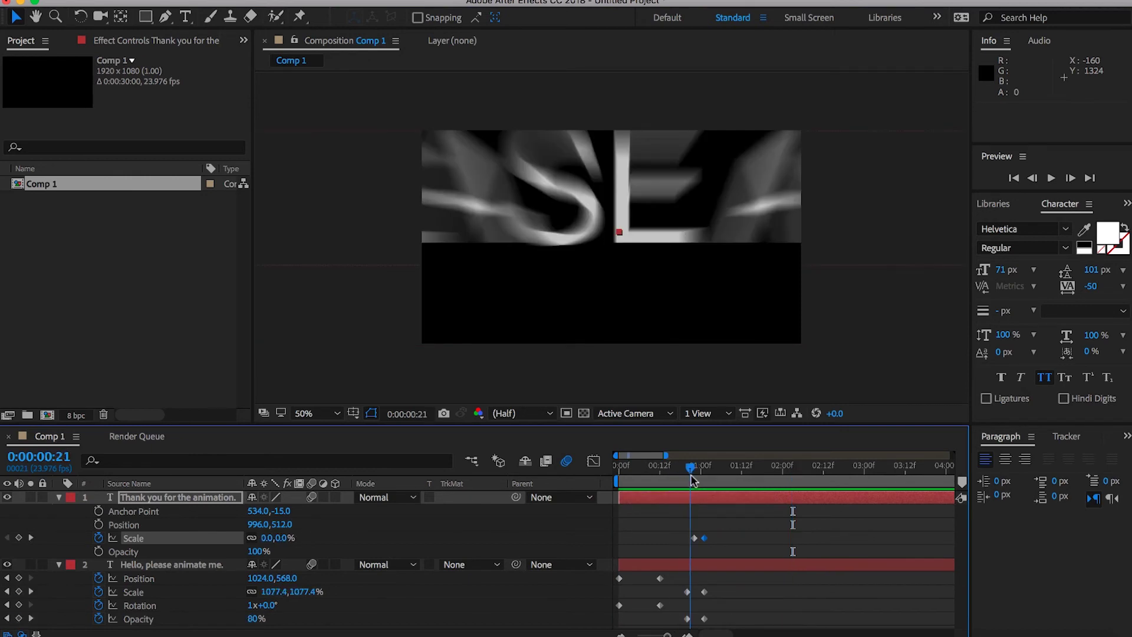
{"action": "left_click_drag", "start_coordinate": [692, 480], "coordinate": [717, 481]}
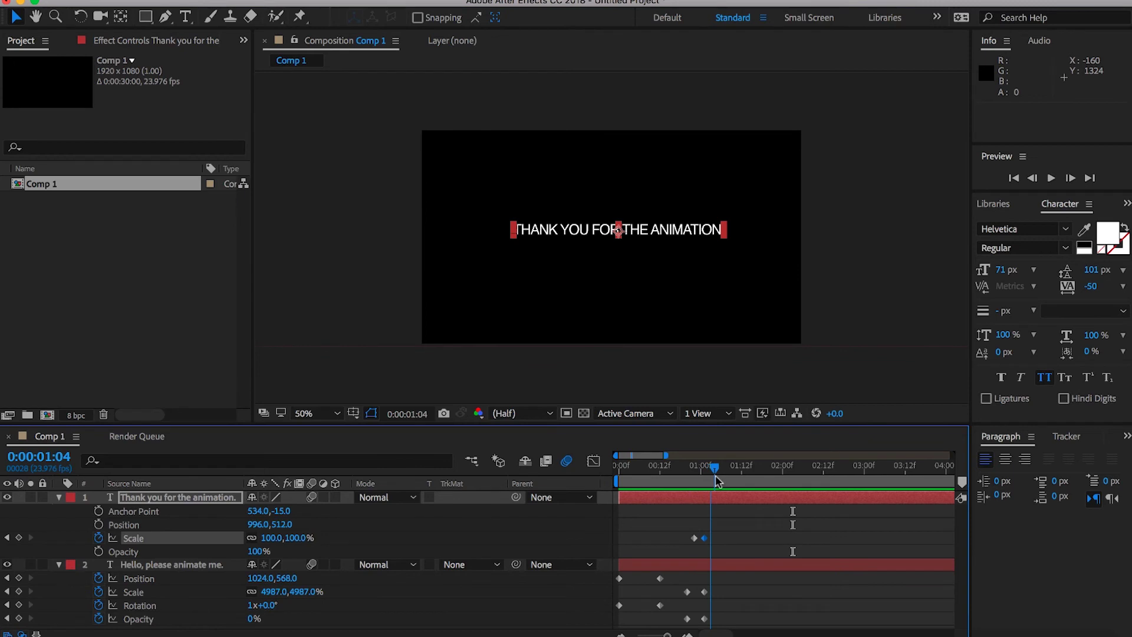
- Apply Easy Ease Out to the 100% Scale keyframe and play the animation to check it
{"action": "key", "text": ";"}
{"action": "right_click", "coordinate": [650, 537]}
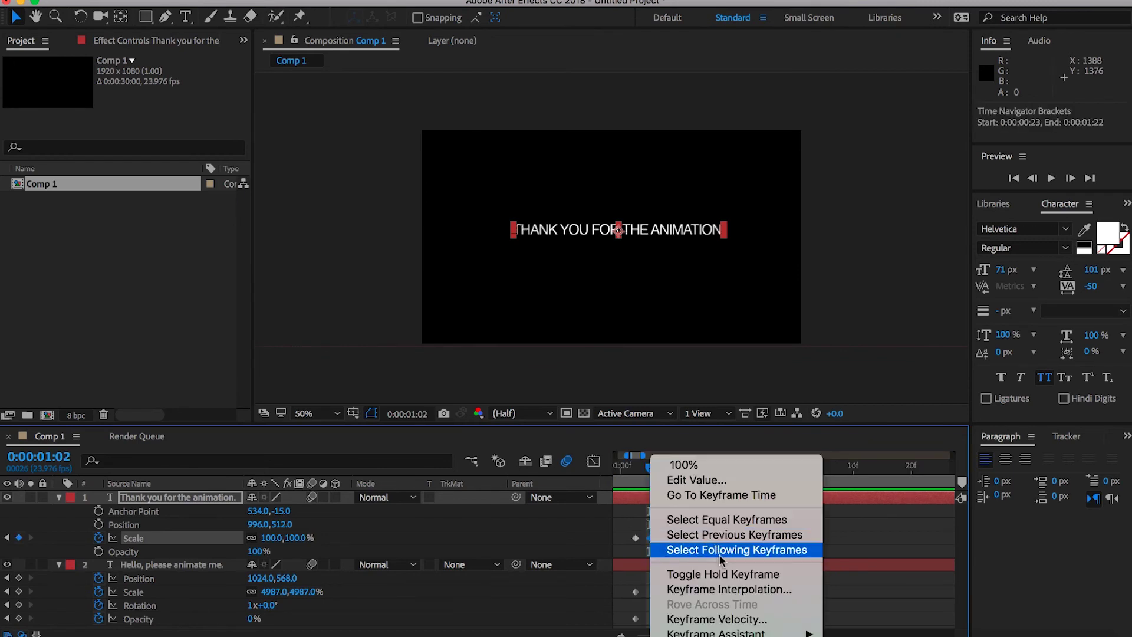
{"action": "mouse_move", "coordinate": [738, 633]}
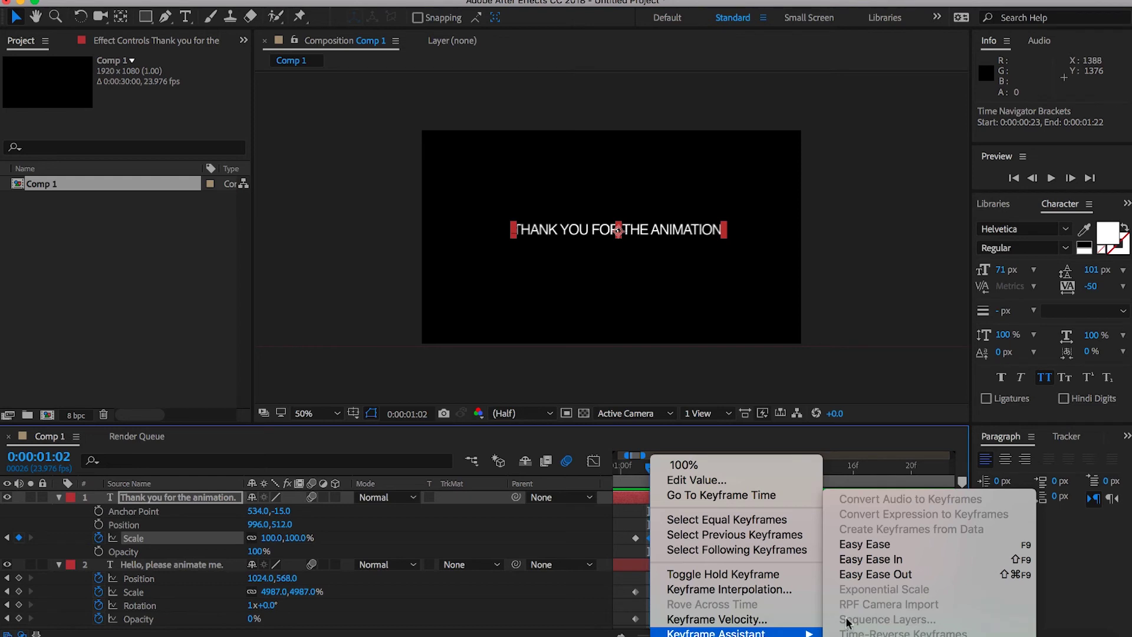
{"action": "left_click", "coordinate": [861, 572]}
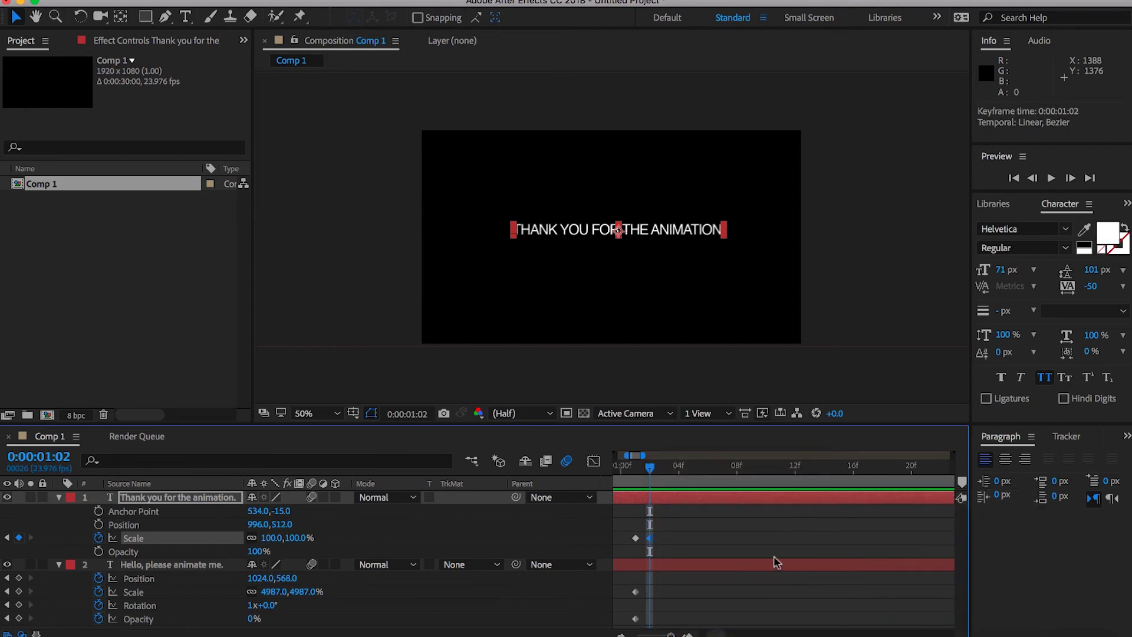
{"action": "key", "text": "semicolon"}
{"action": "key", "text": "space"}
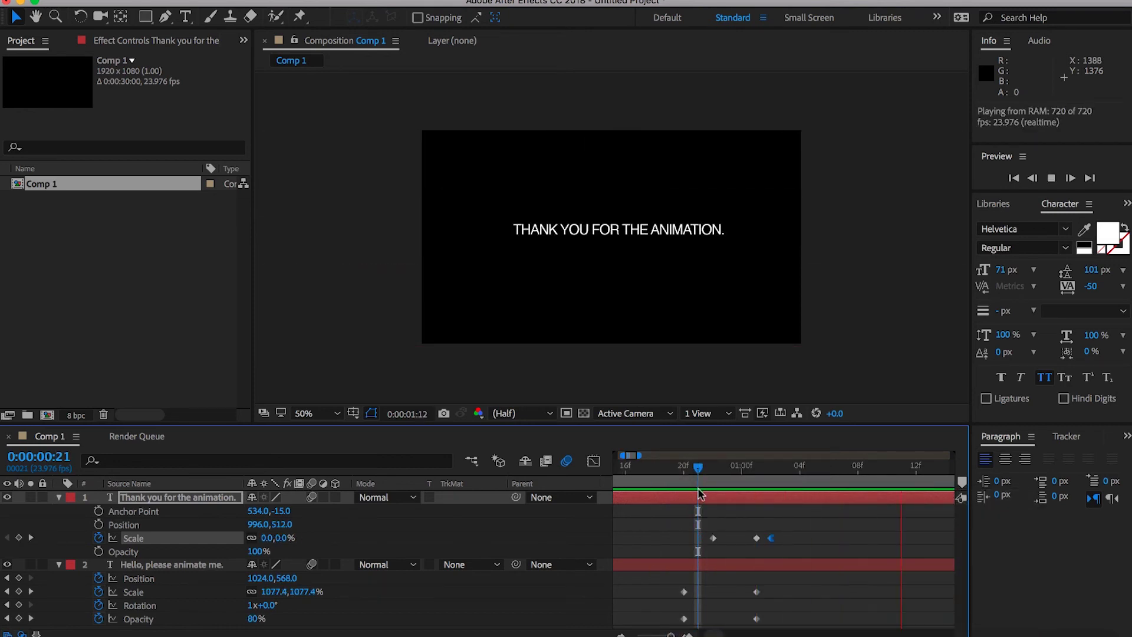
{"action": "mouse_move", "coordinate": [758, 498]}
{"action": "left_mouse_down"}
{"action": "mouse_move", "coordinate": [626, 503]}
{"action": "mouse_move", "coordinate": [741, 512]}
{"action": "left_mouse_up"}
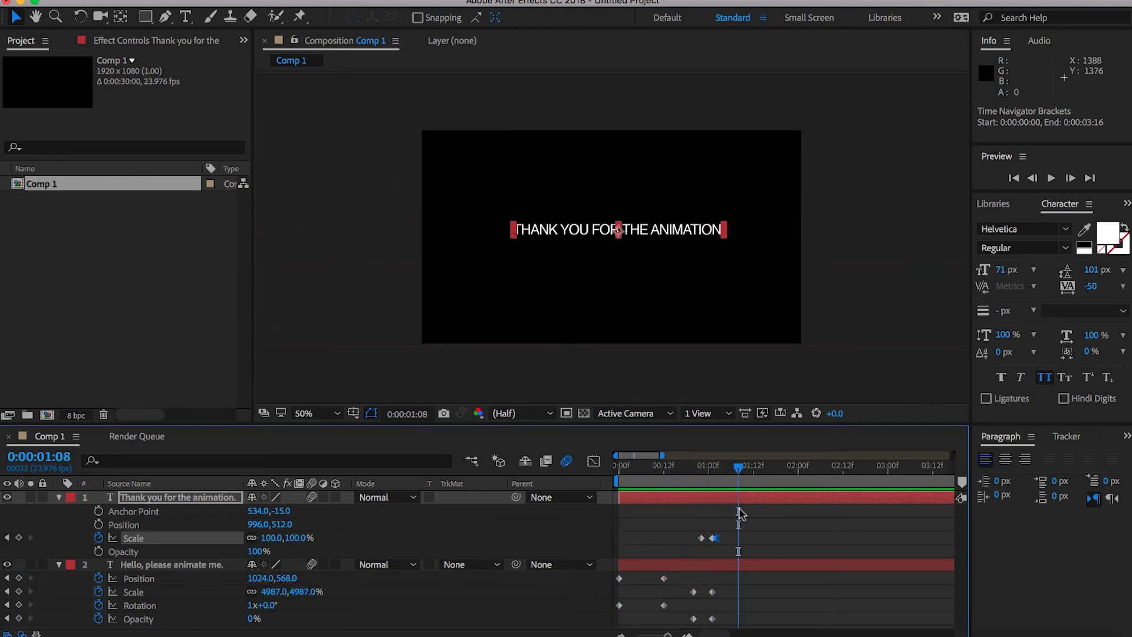